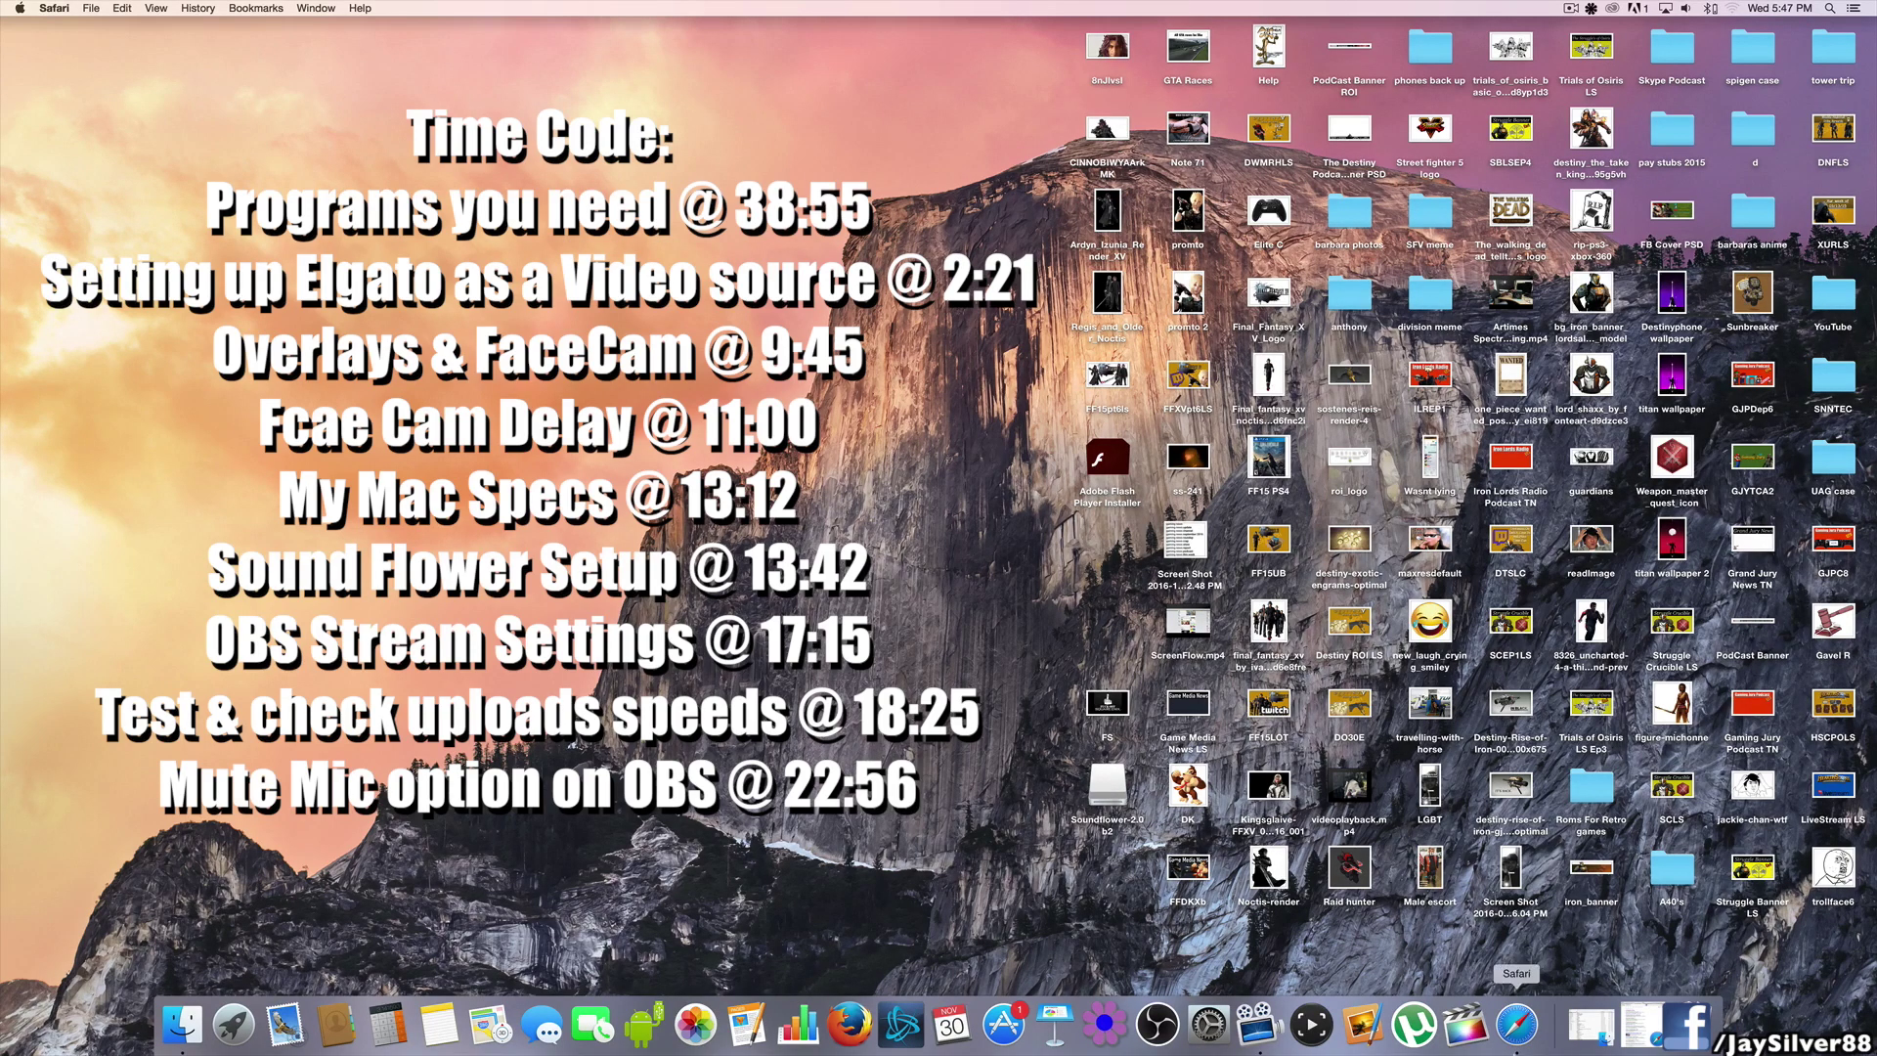
- Bring forward the Safari window showing Google results for 'soundflower for mac'
left_click(1516, 1025)
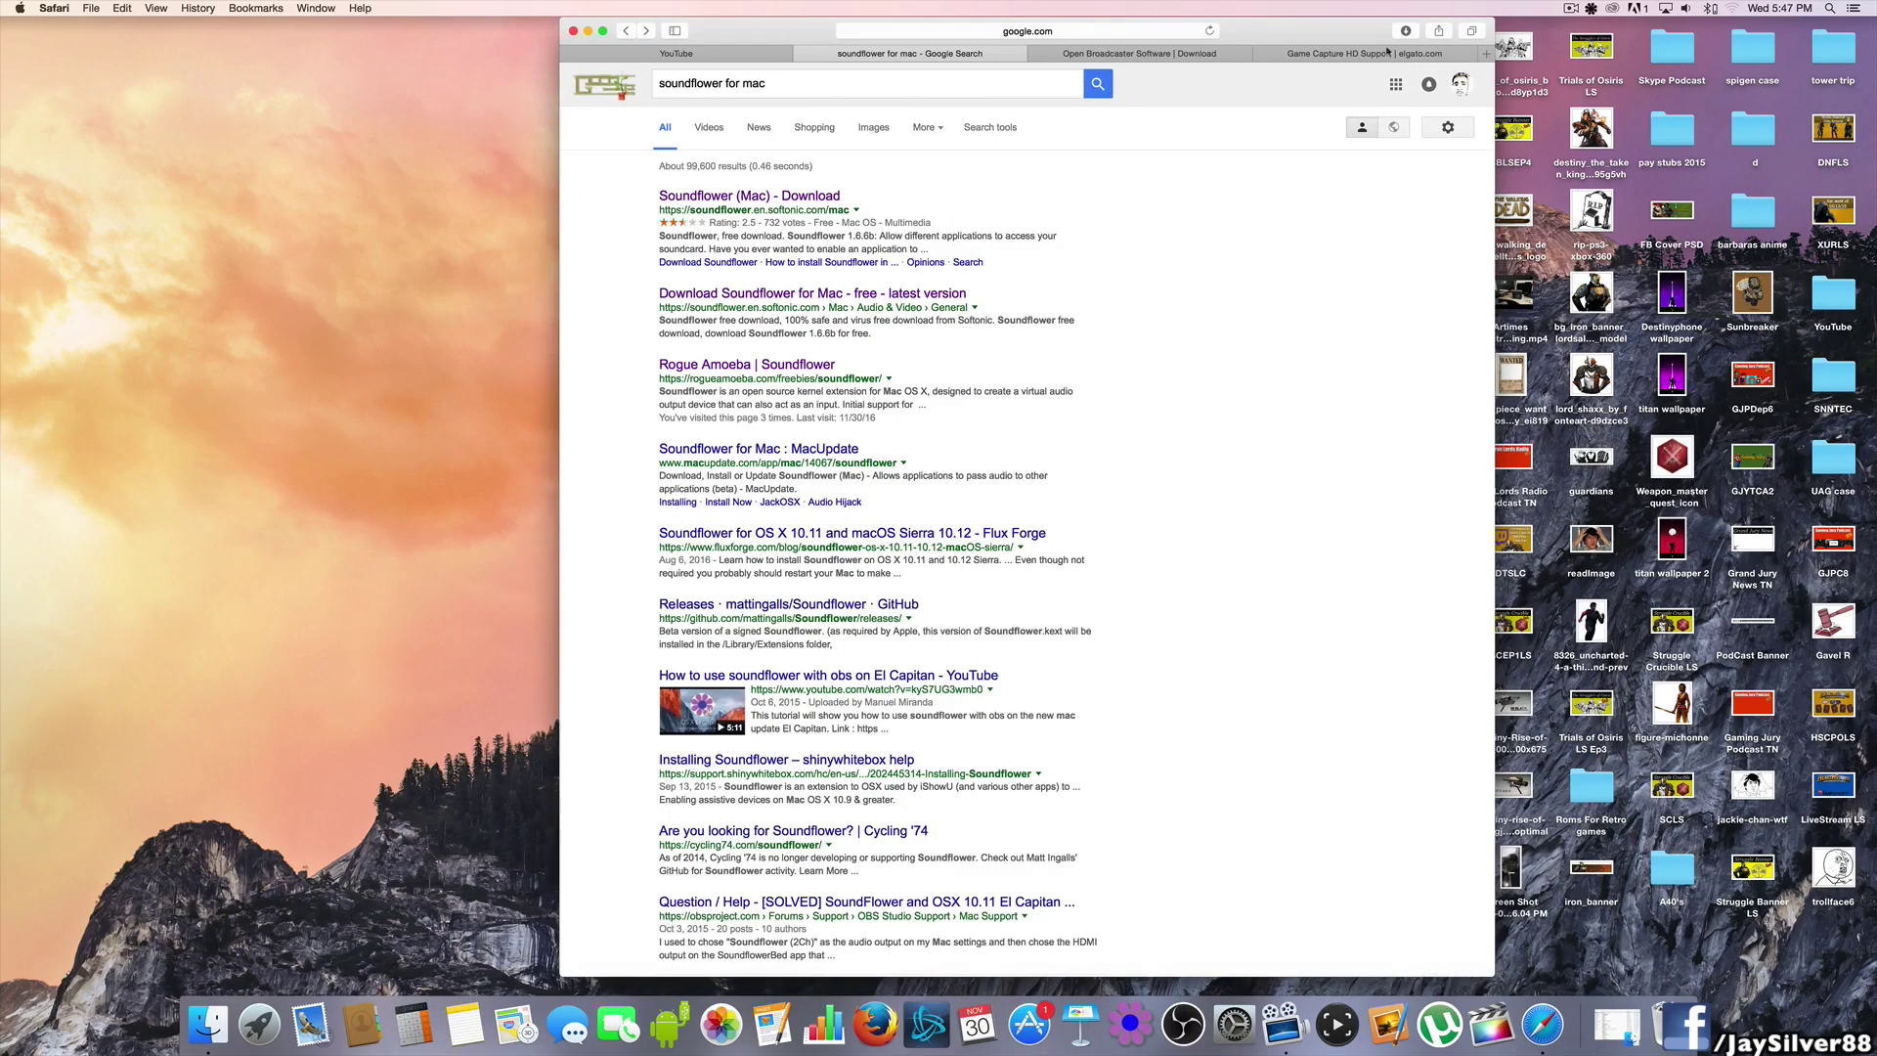
- Browse the Elgato Game Capture HD Mac software downloads, then switch to the OBS download tab
left_click(1381, 55)
scroll(1405, 579, "down", 1)
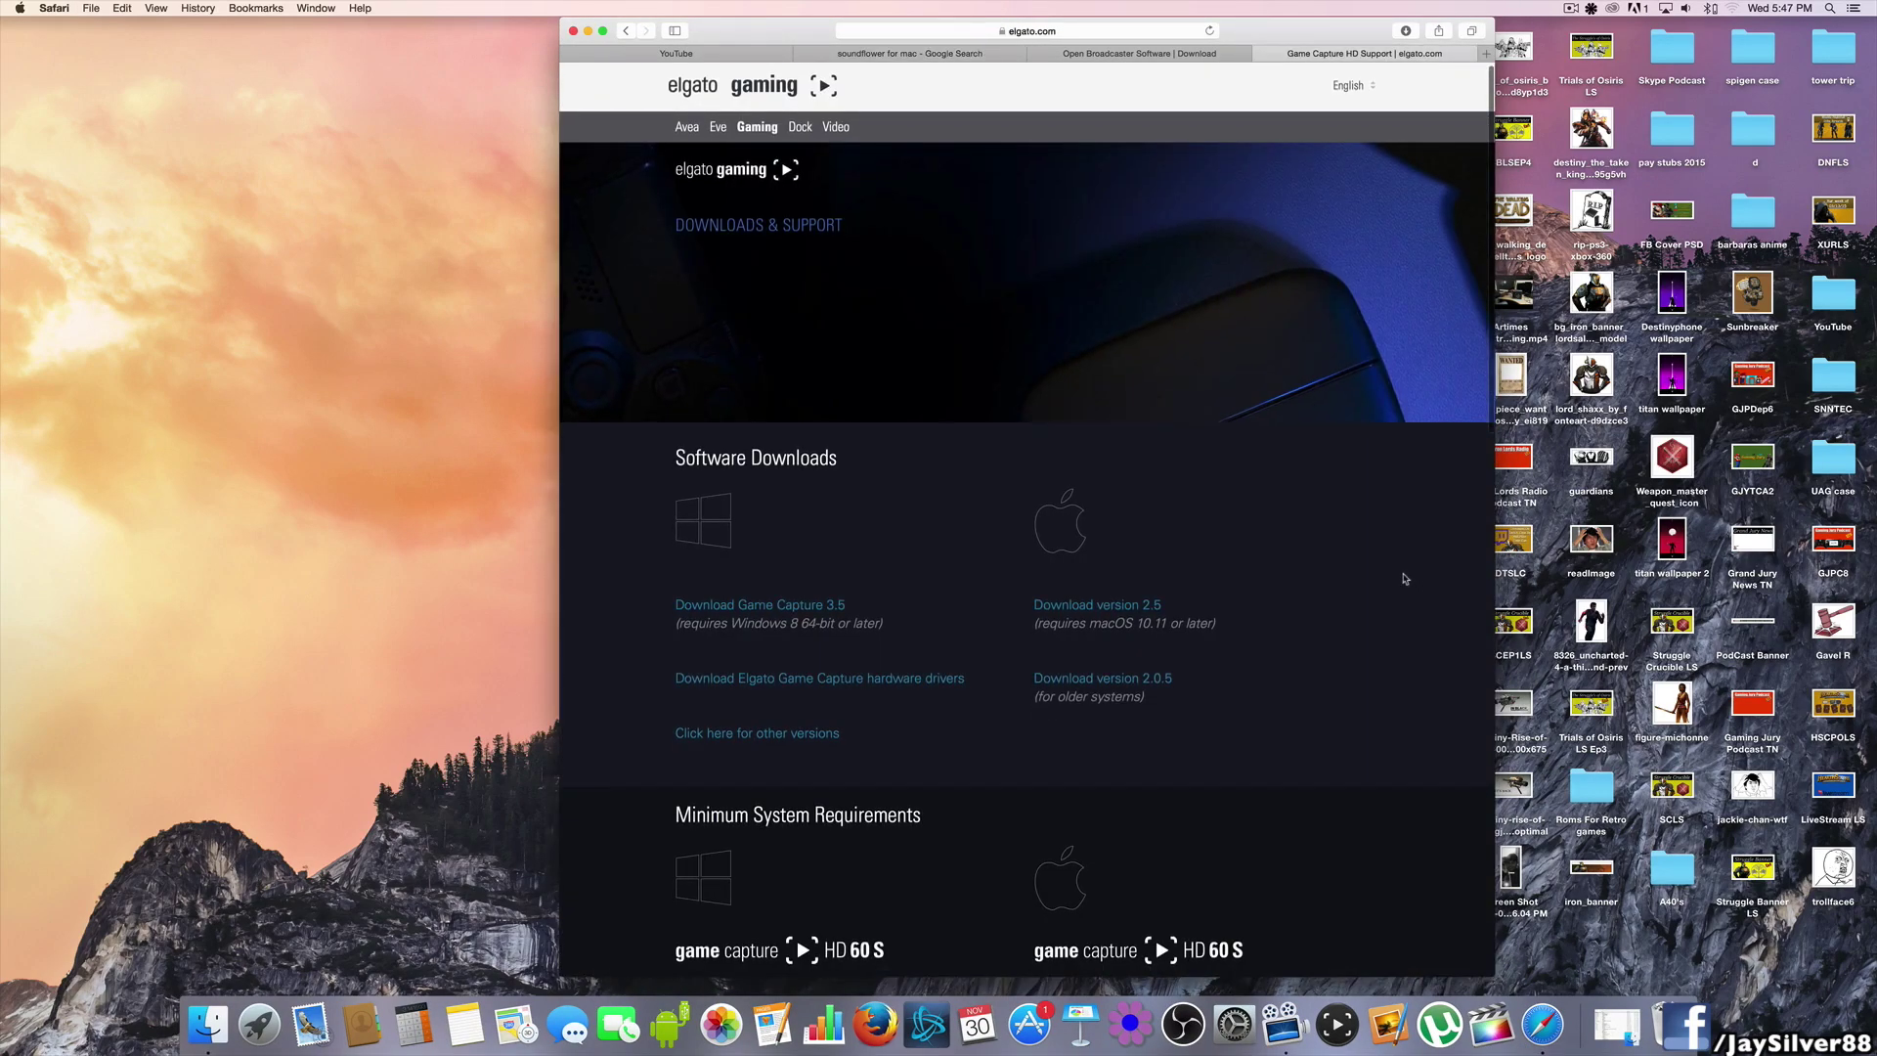
scroll(1354, 656, "down", 1)
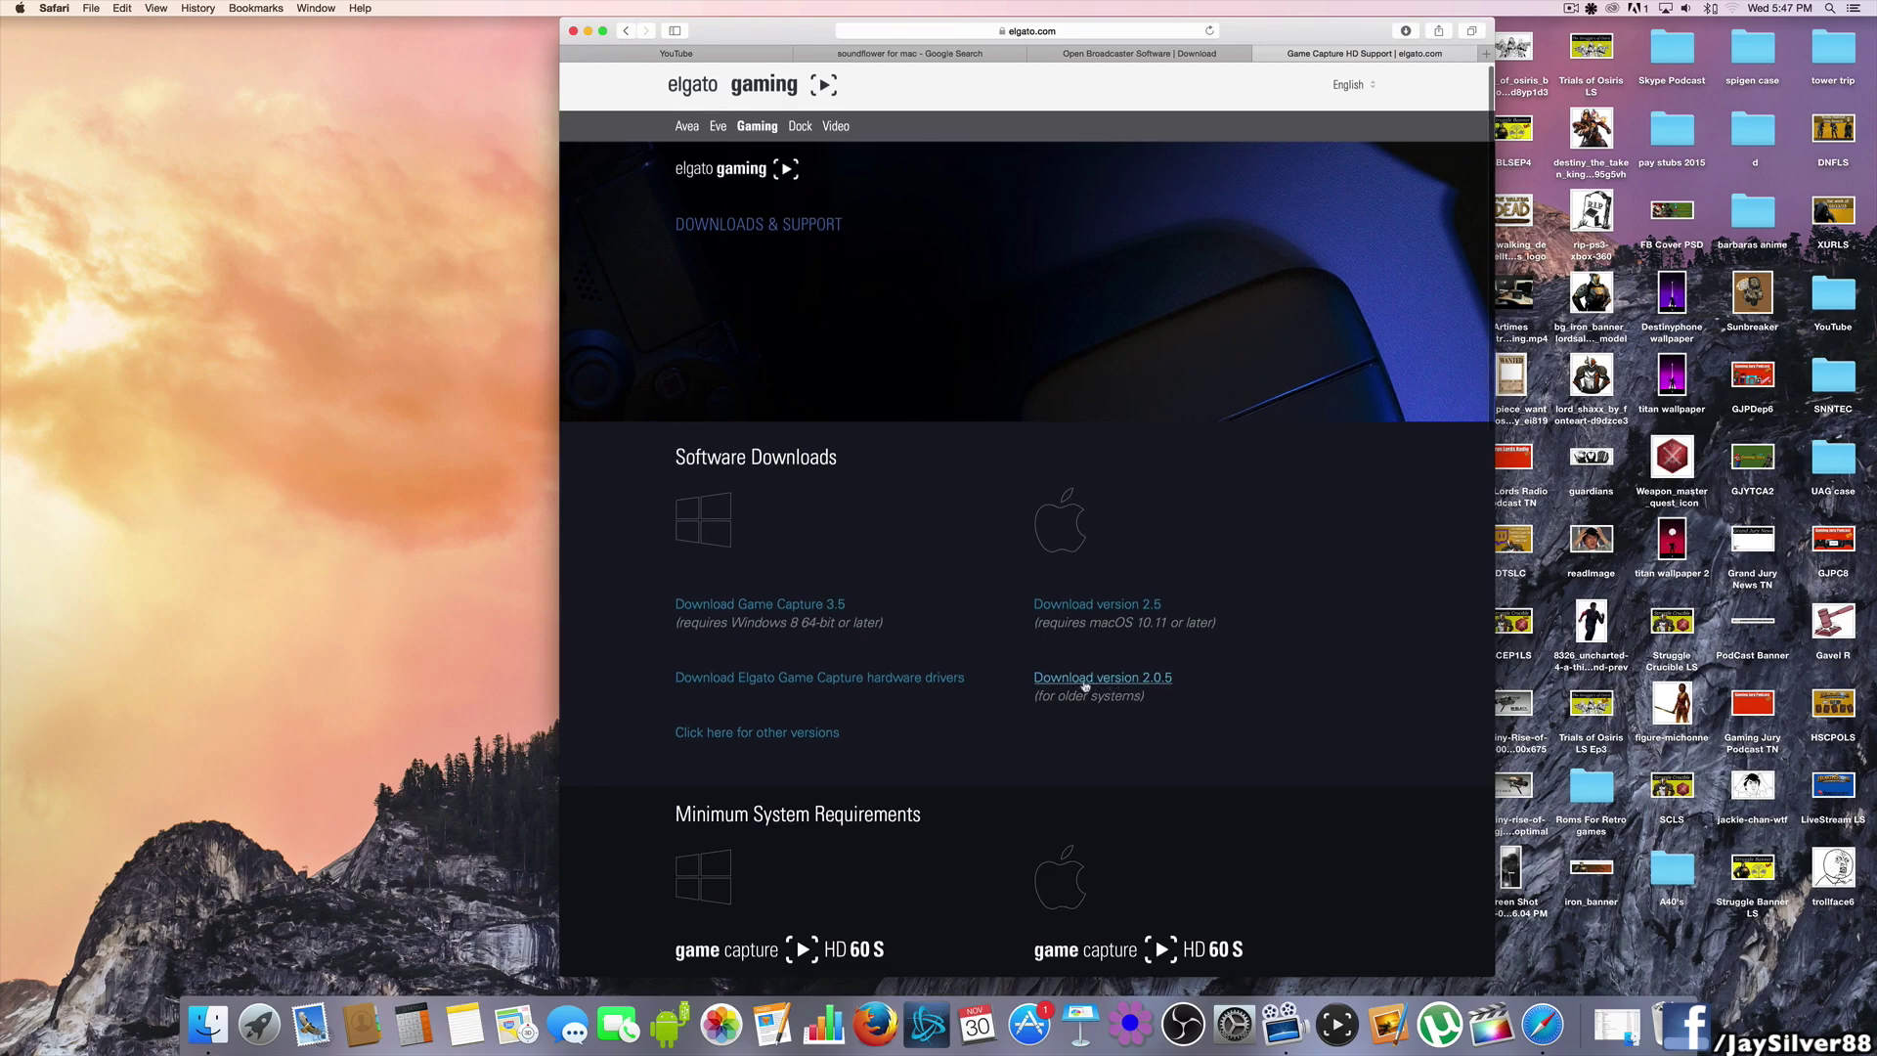
scroll(1214, 724, "down", 1)
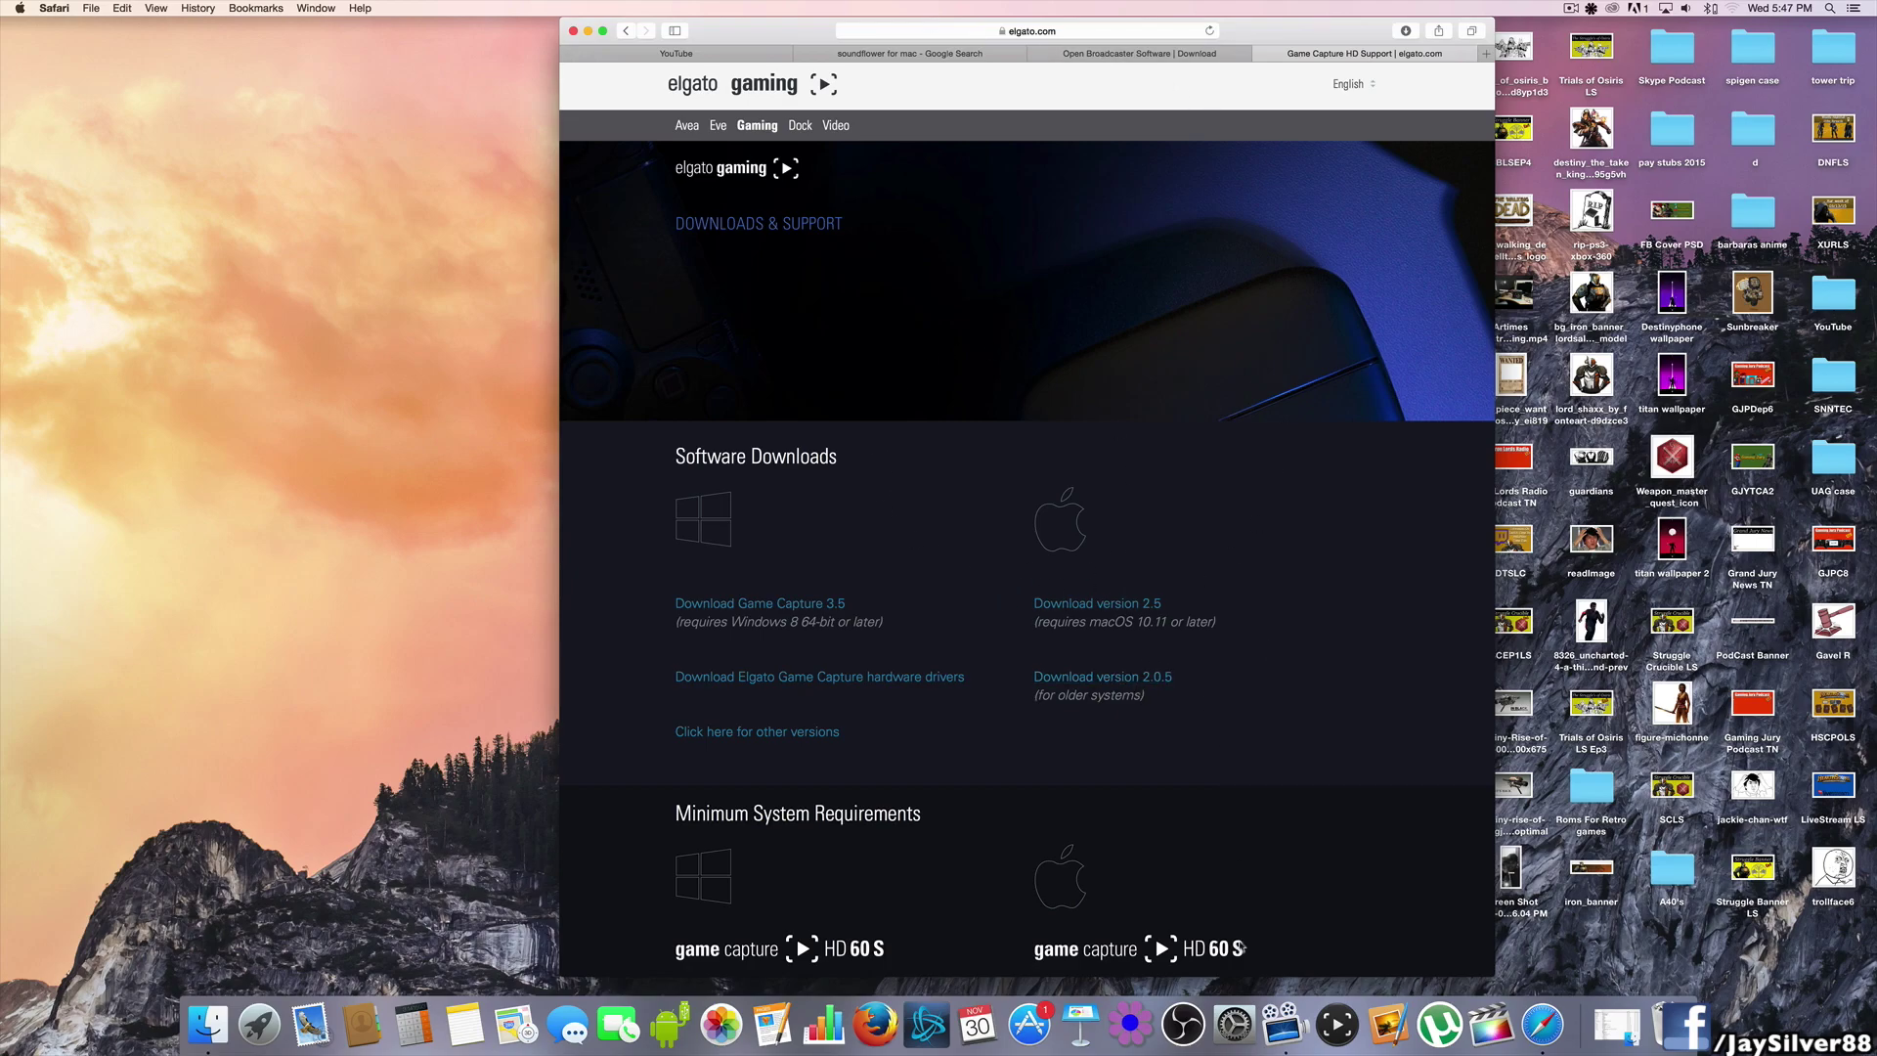
scroll(1144, 675, "up", 1)
left_click(1047, 53)
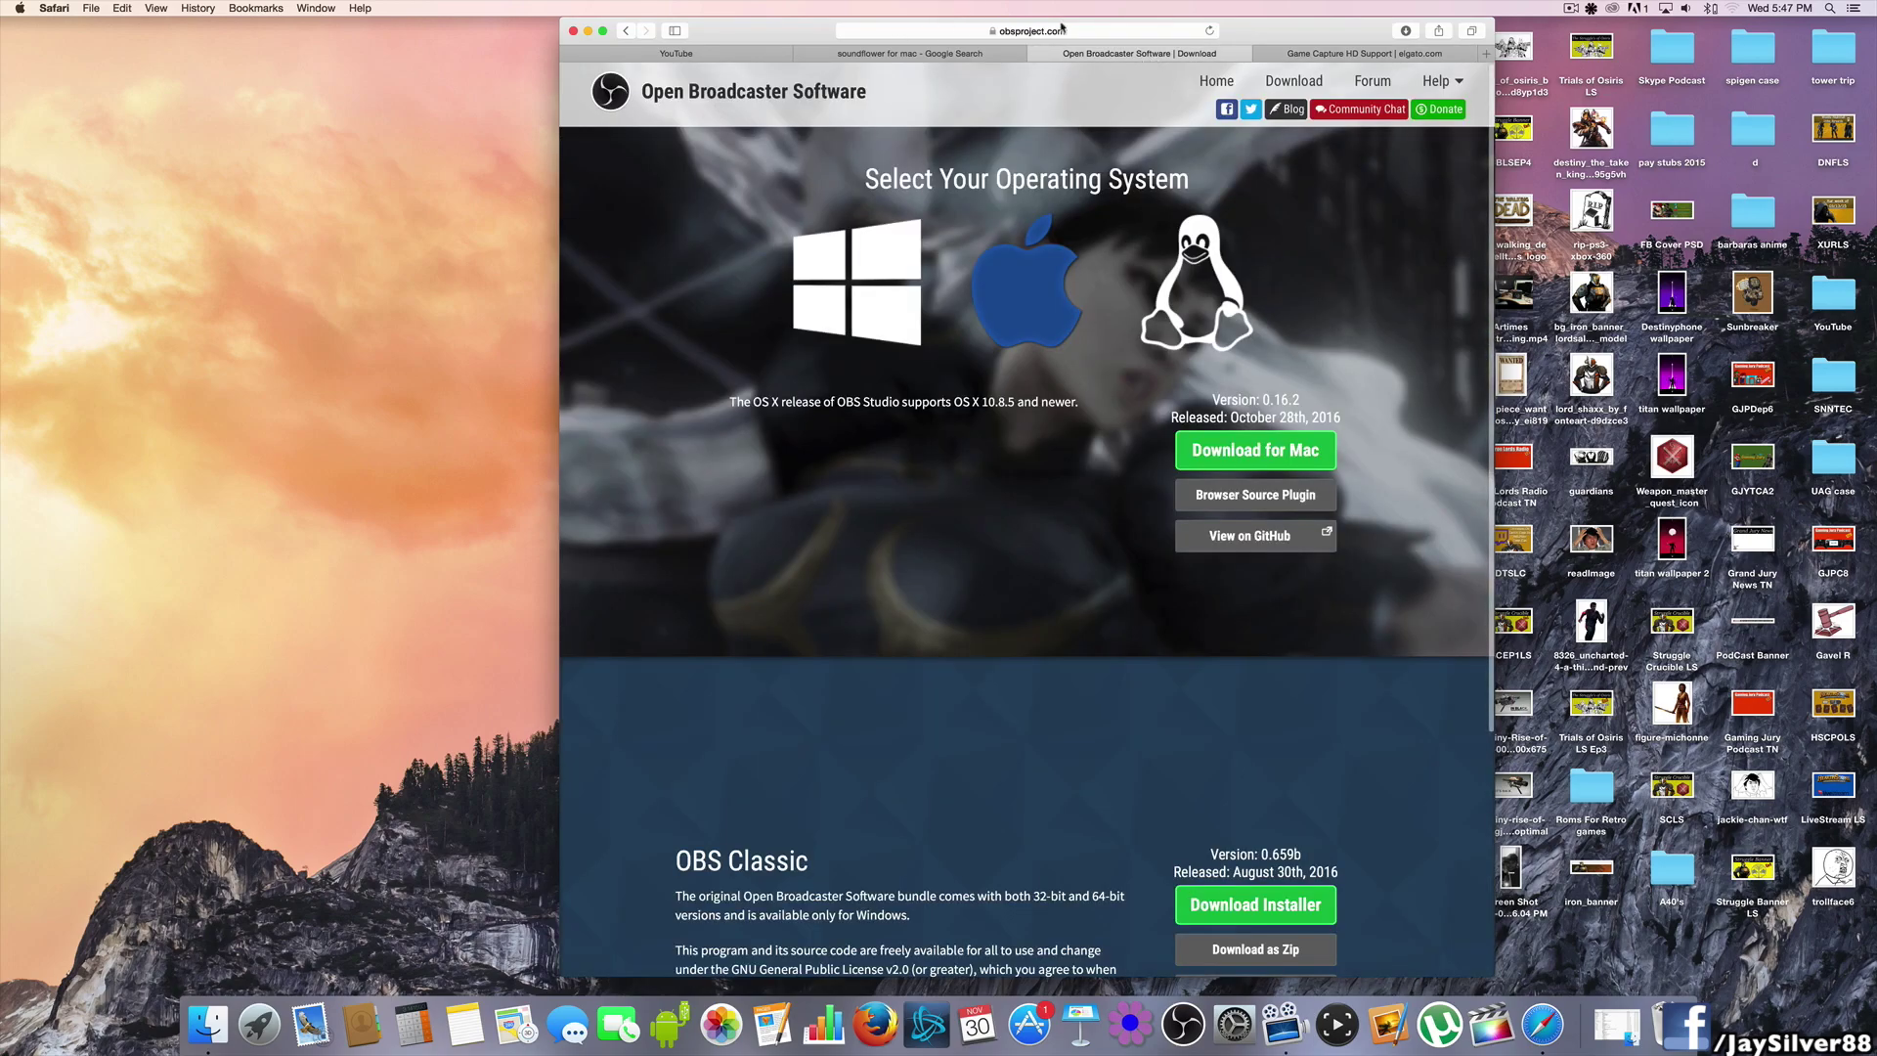
- Start the OBS Studio download for Mac, then return to the soundflower for mac results
left_click(627, 32)
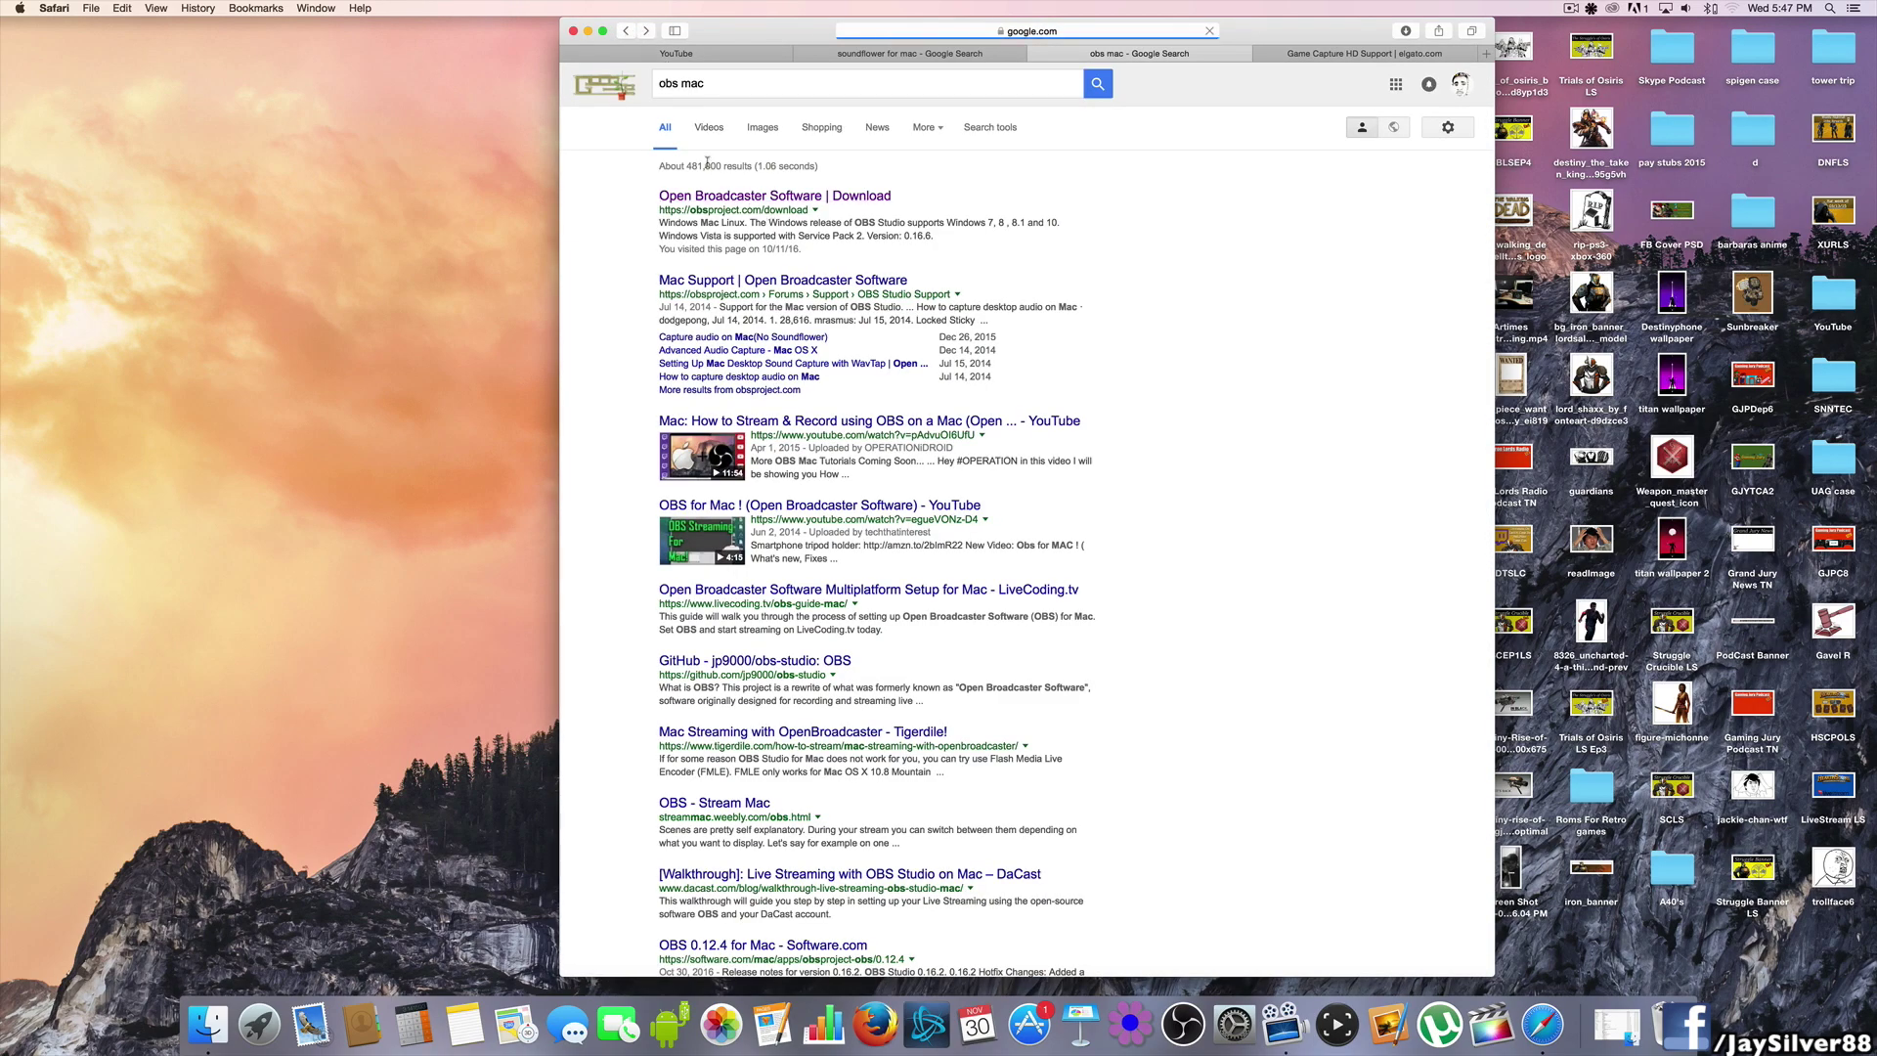
left_click(743, 199)
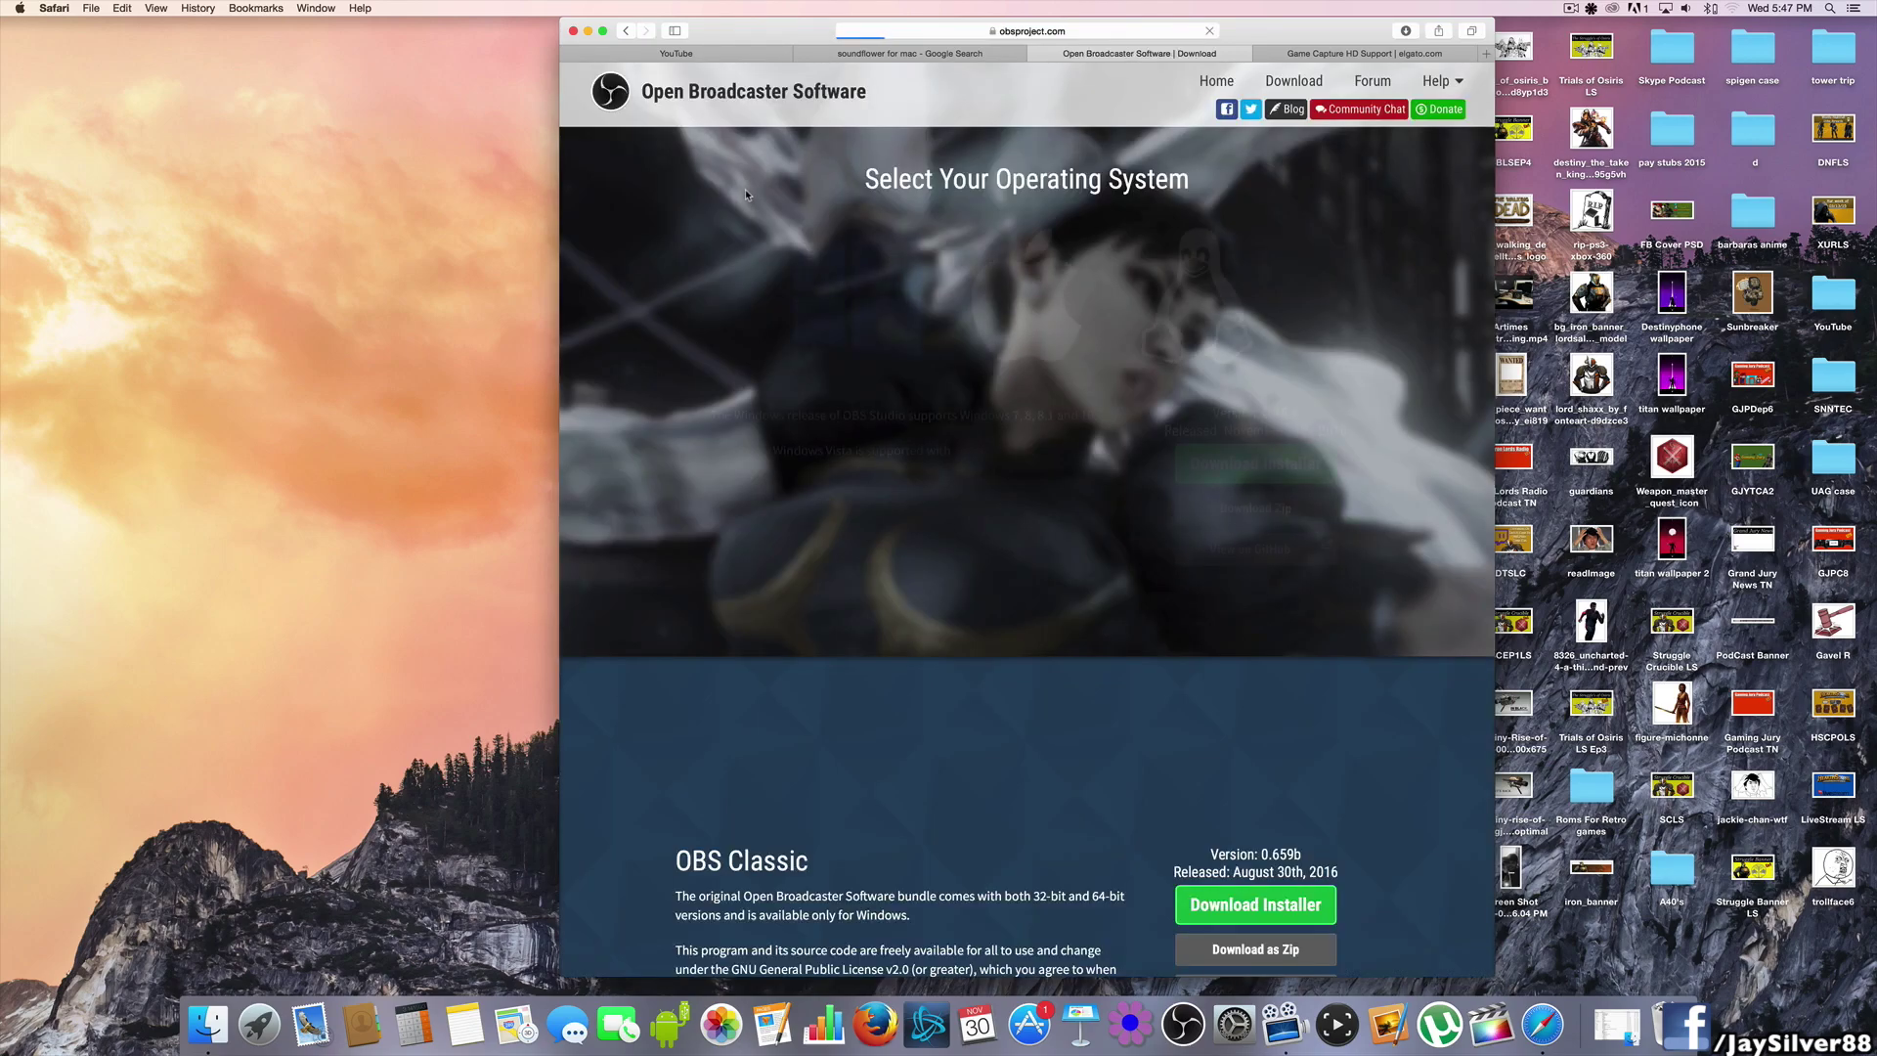
left_click(1030, 314)
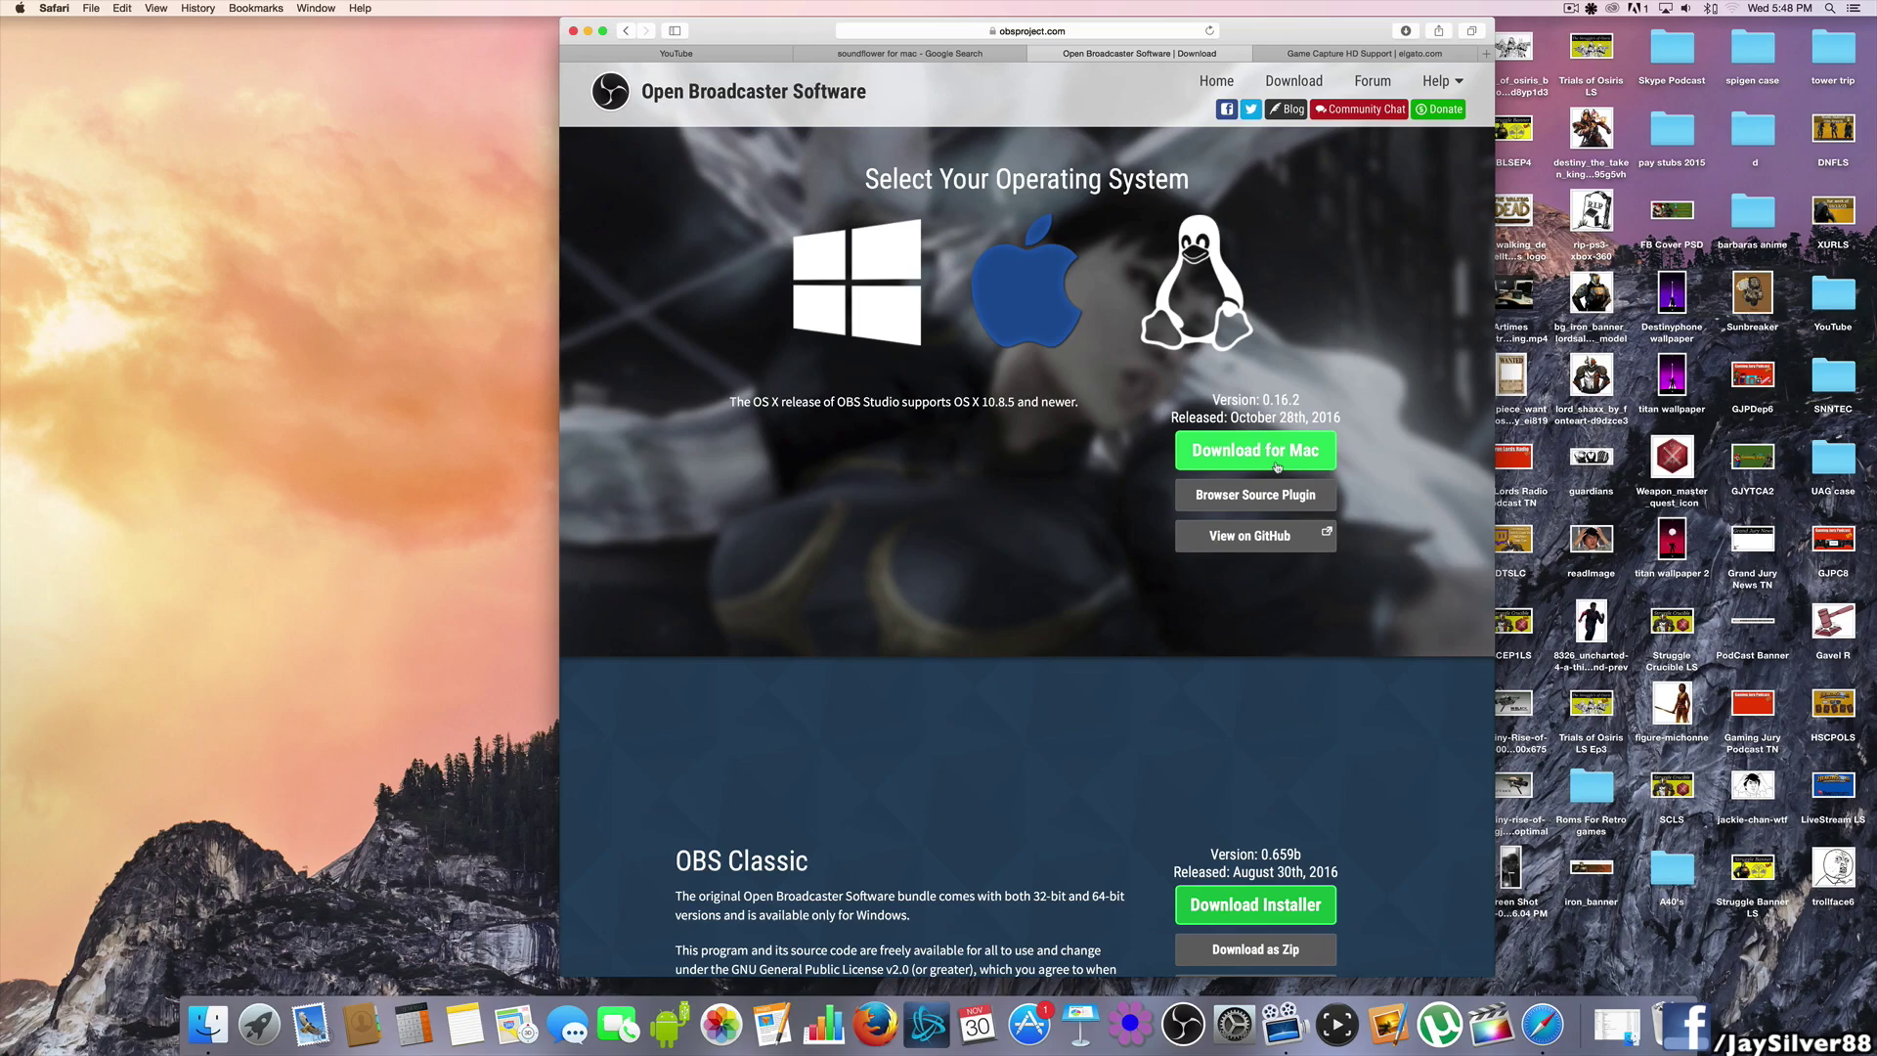
left_click(1231, 441)
left_click(936, 57)
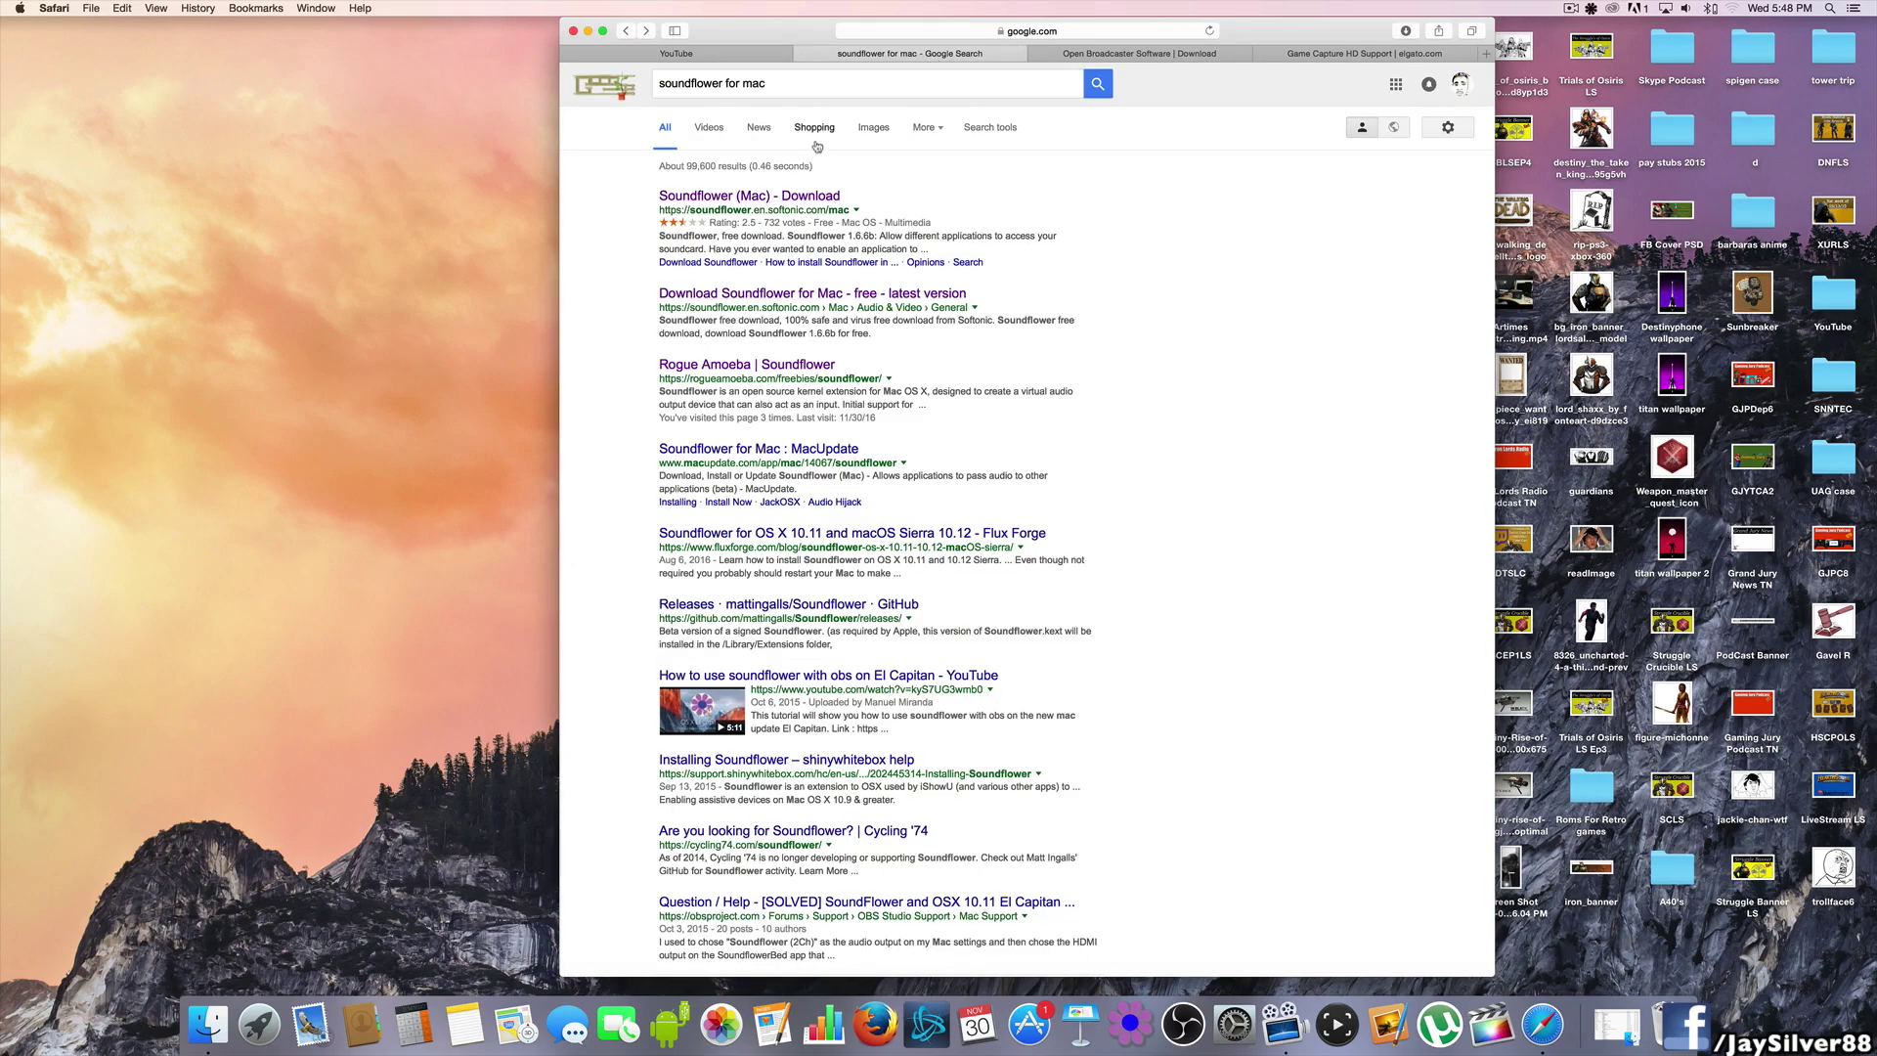
- Open the Softonic Soundflower for Mac page and check its version, 1.6.6b
left_click(689, 200)
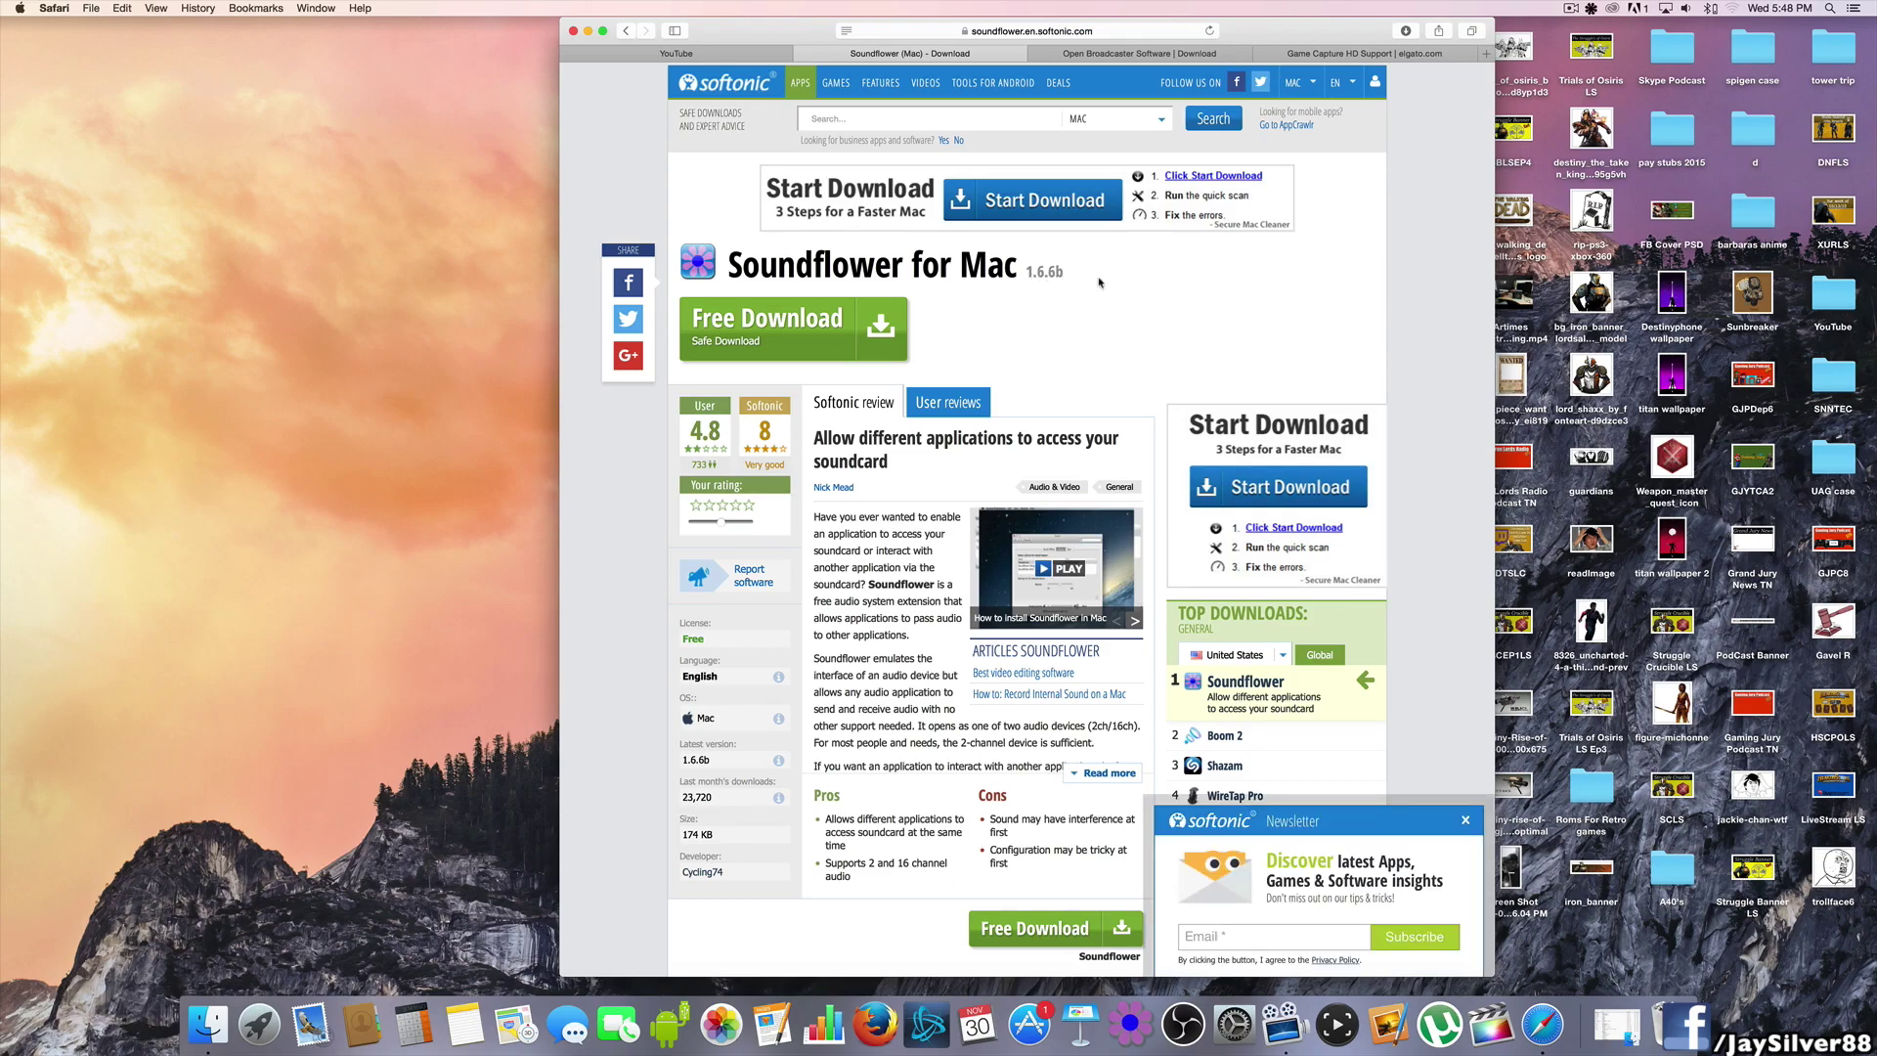
left_click_drag(1066, 273, 1027, 271)
scroll(1103, 358, "down", 3)
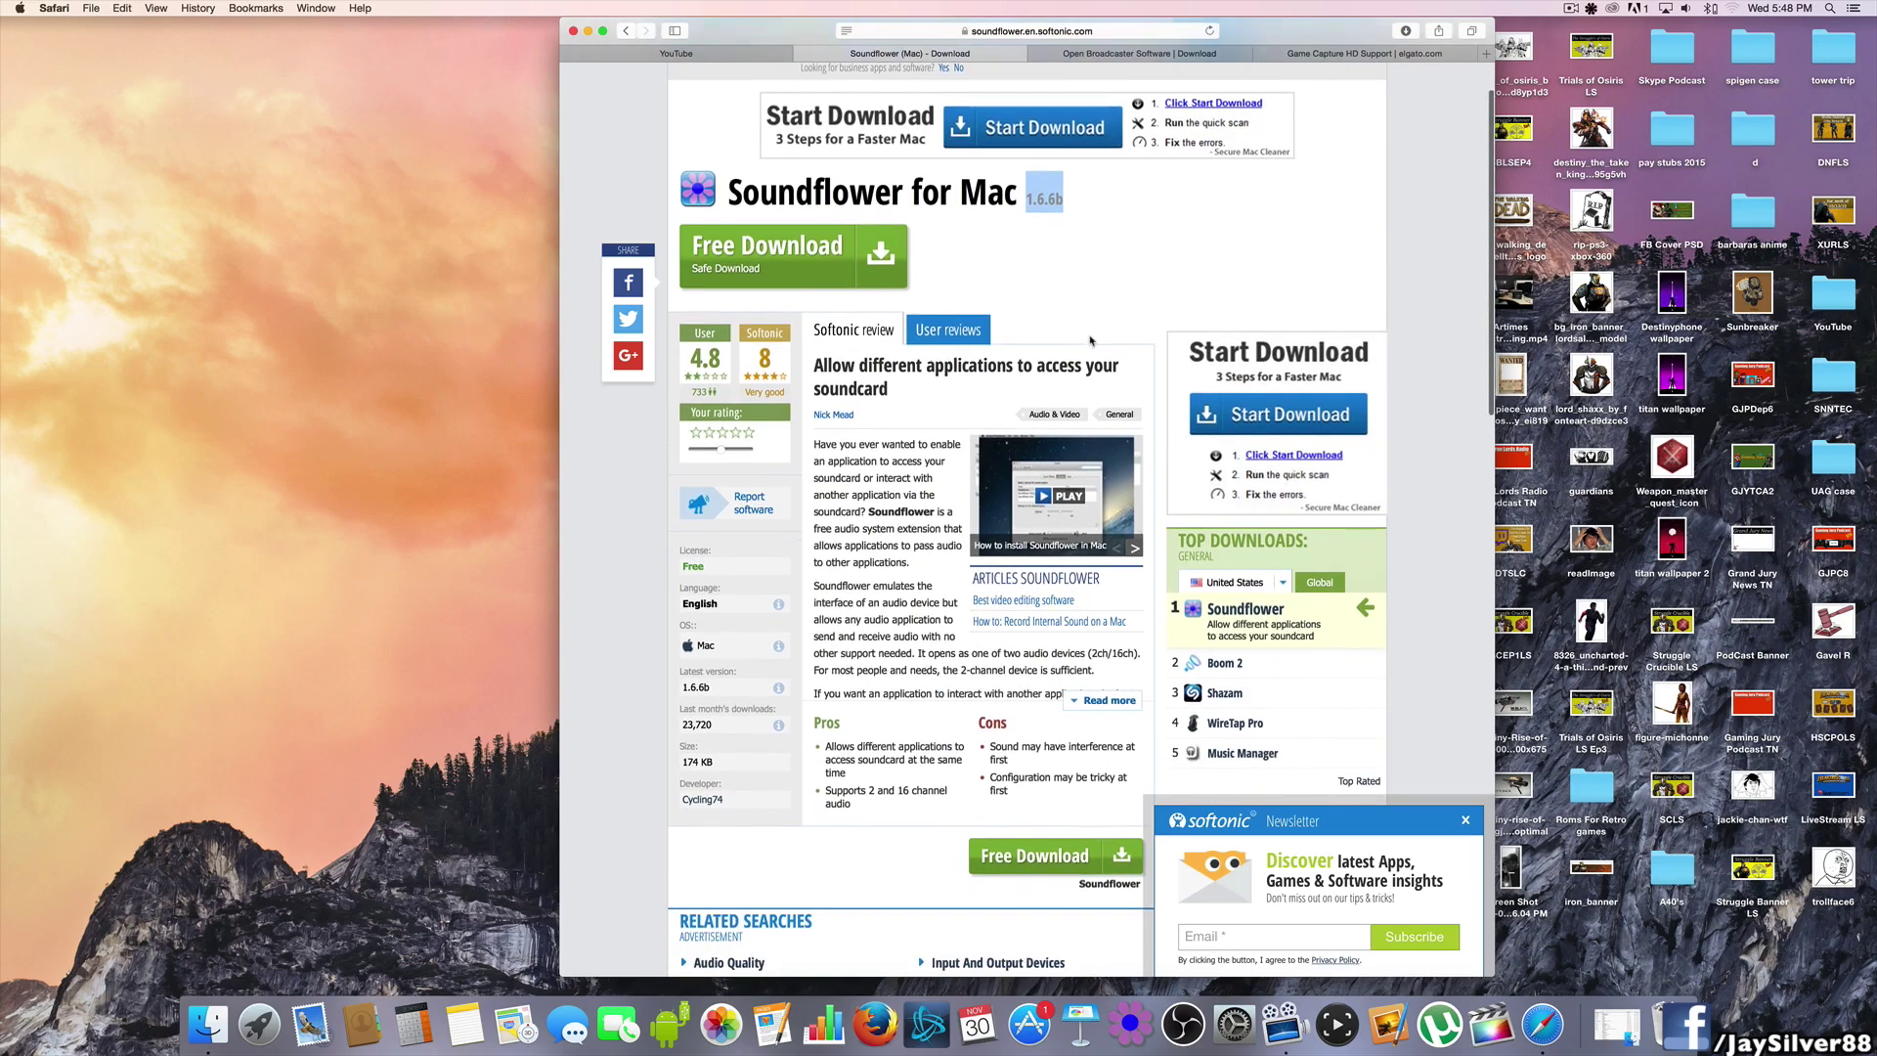
scroll(966, 125, "up", 2)
scroll(1007, 421, "down", 5)
scroll(1054, 684, "up", 3)
- Download Soundflower-1.6.6b.dmg via the alternative source and confirm it in Safari's downloads list
left_click(1055, 722)
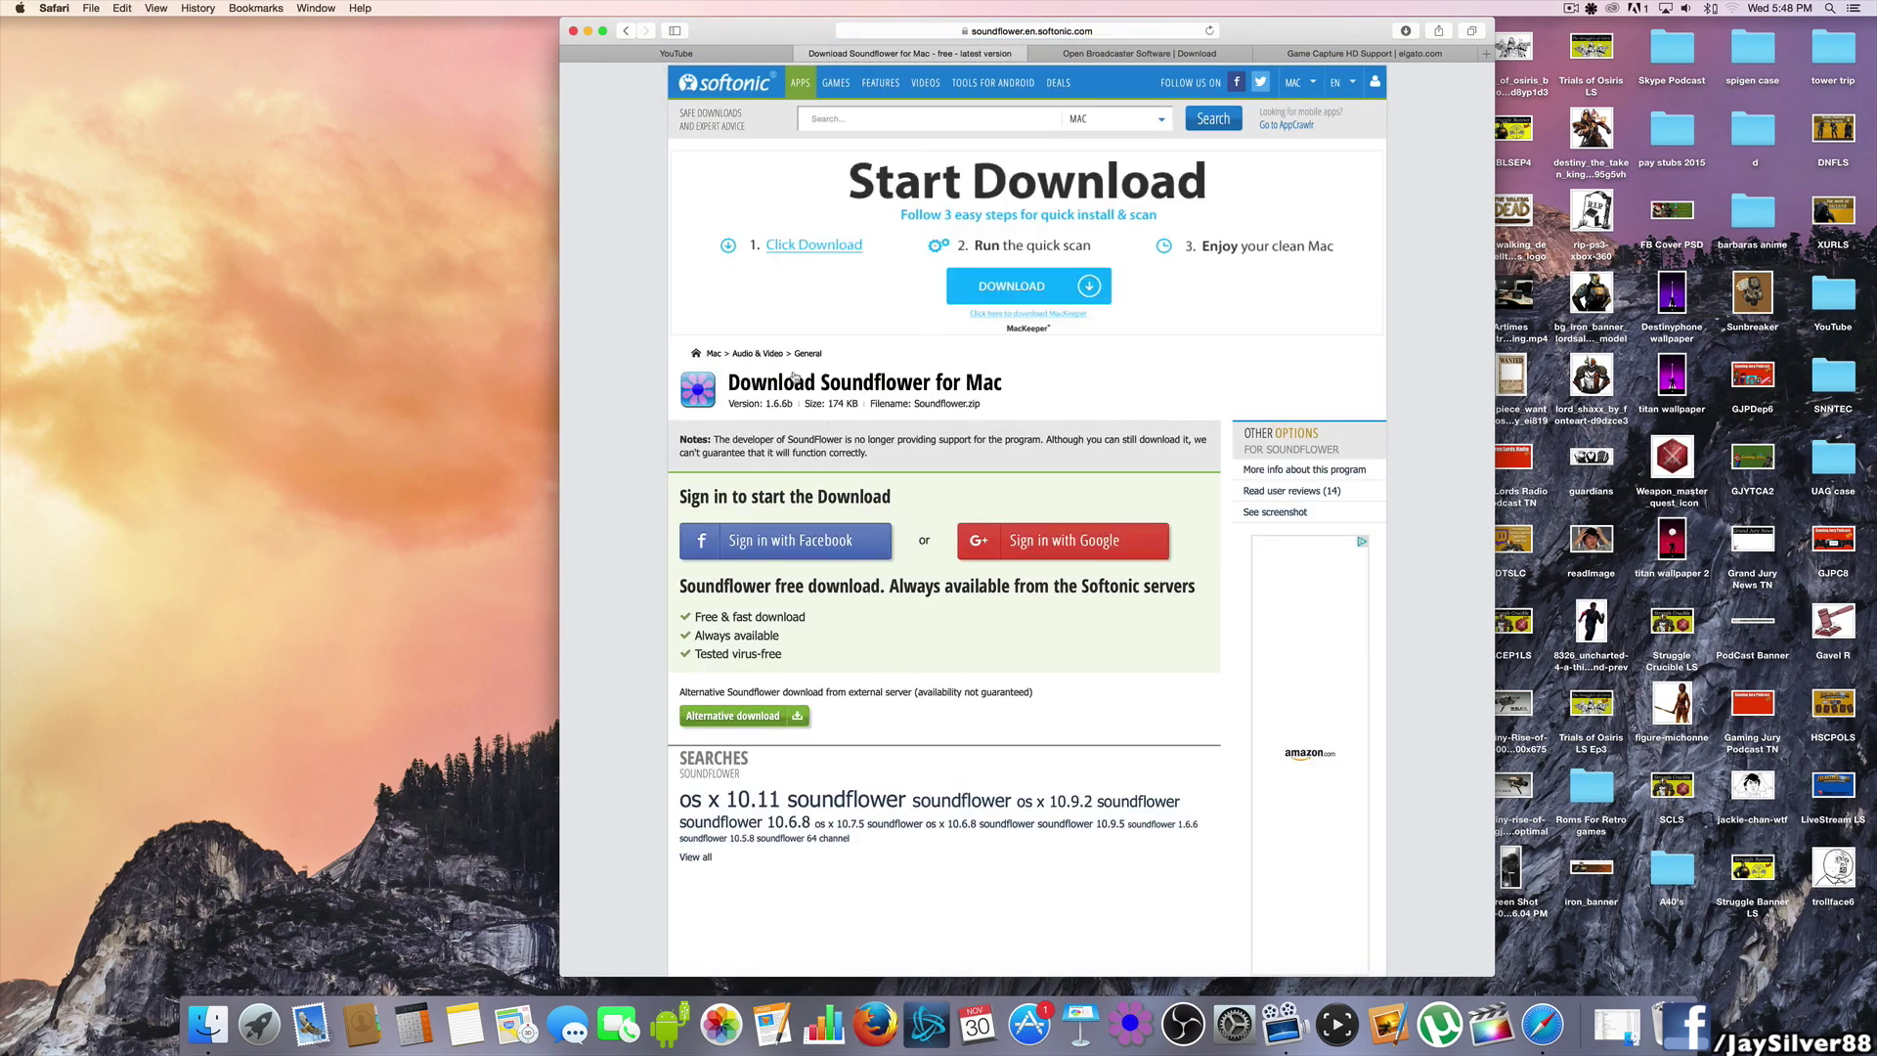
left_click(731, 731)
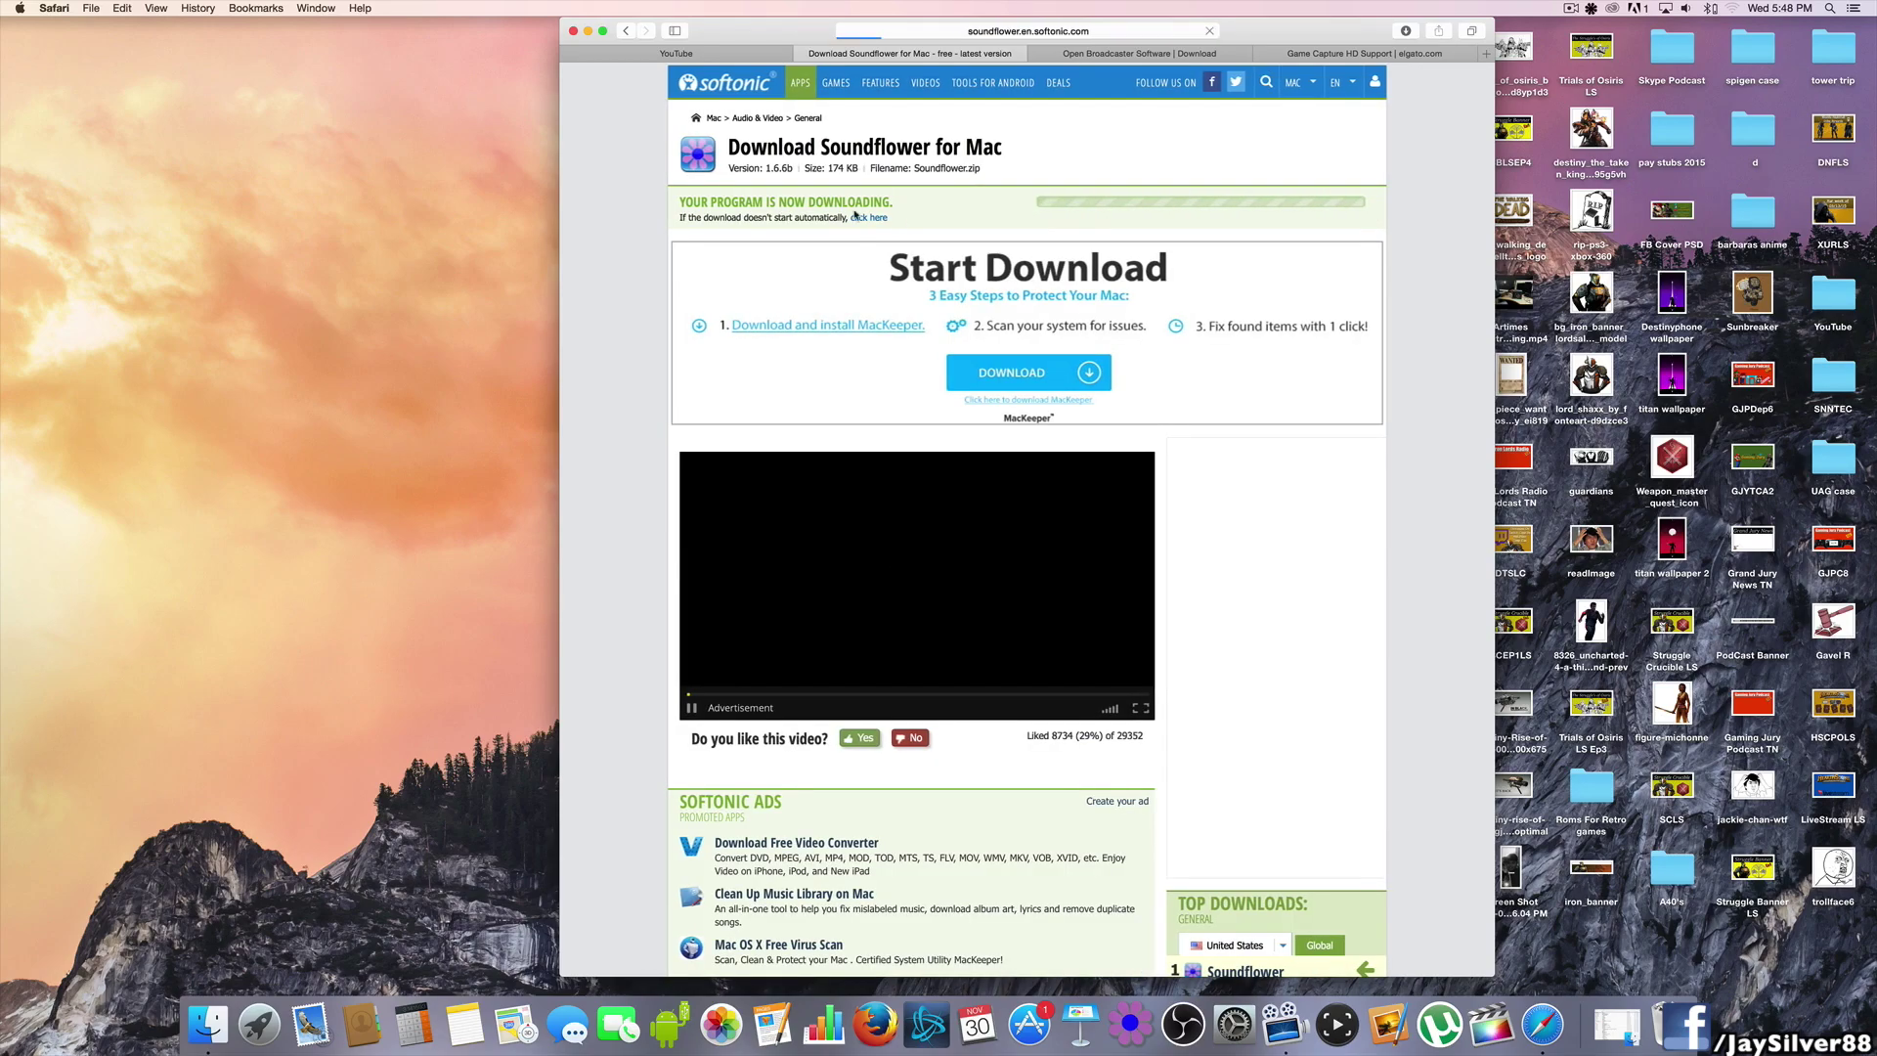
left_click(624, 31)
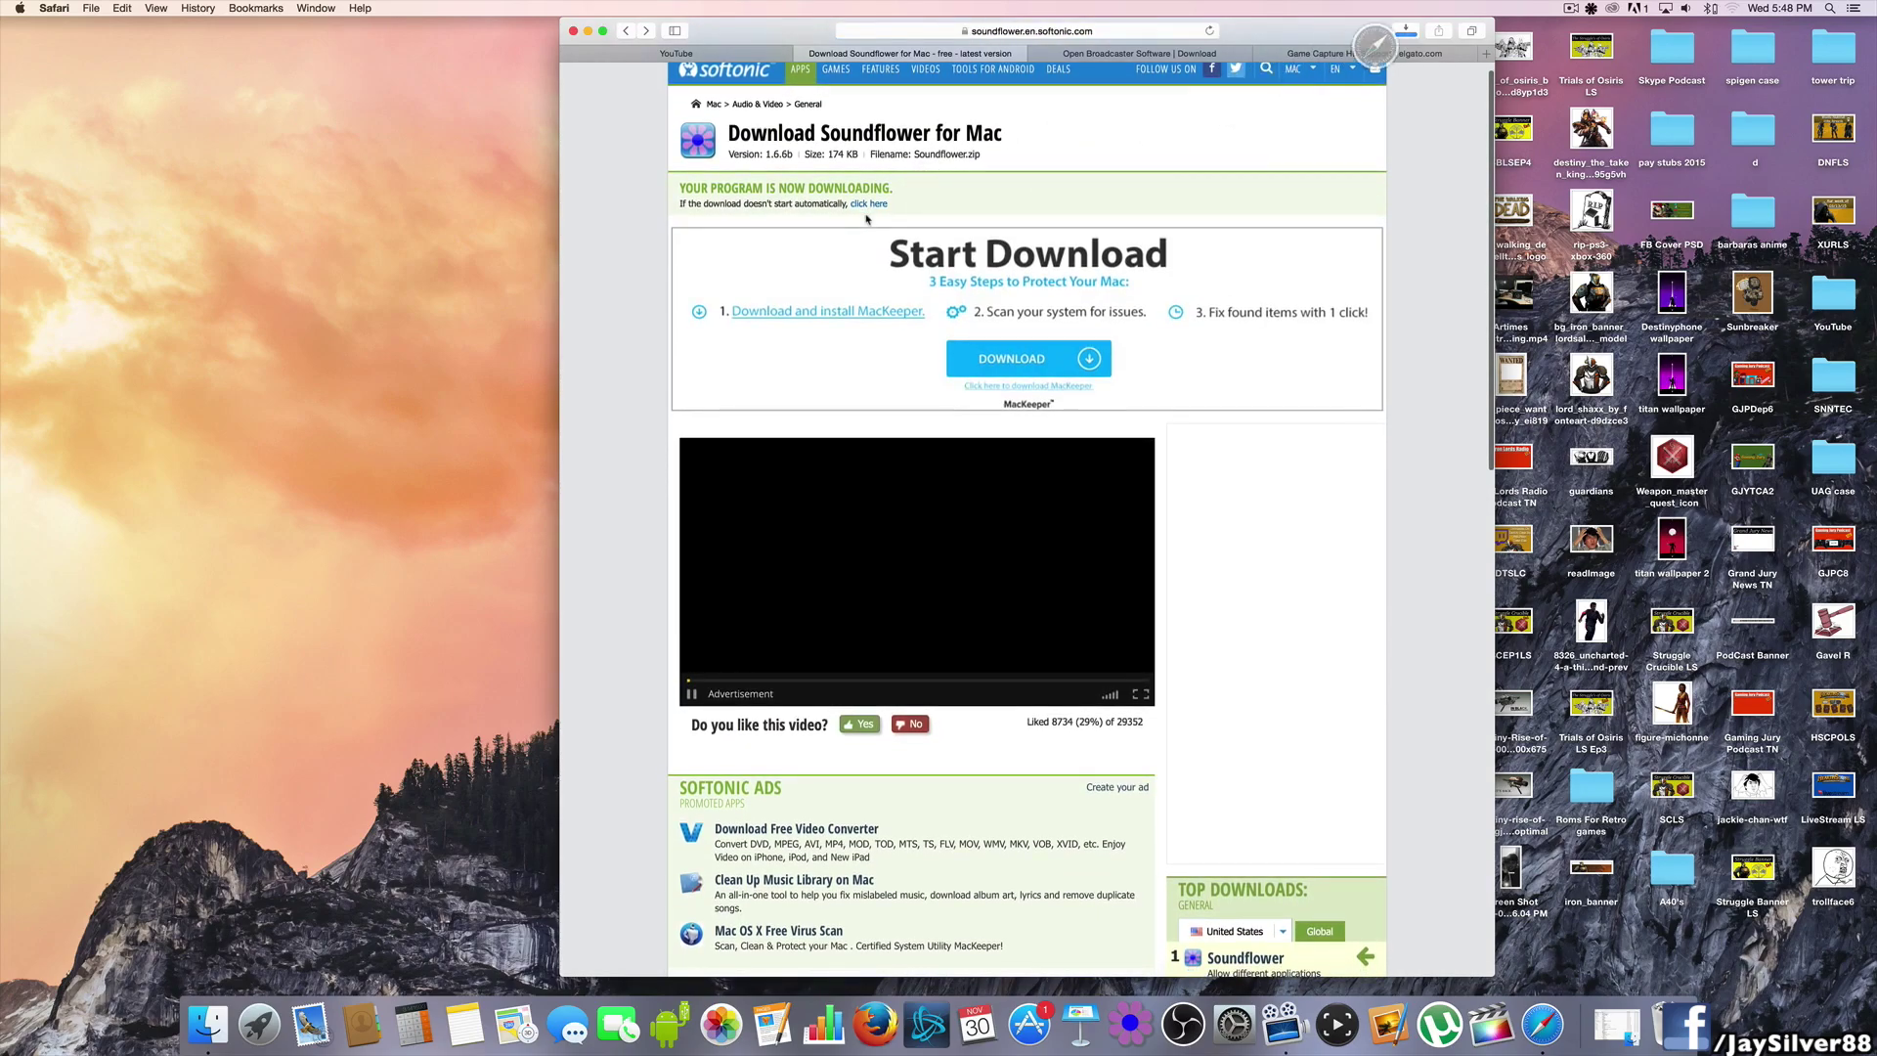
left_click(1406, 31)
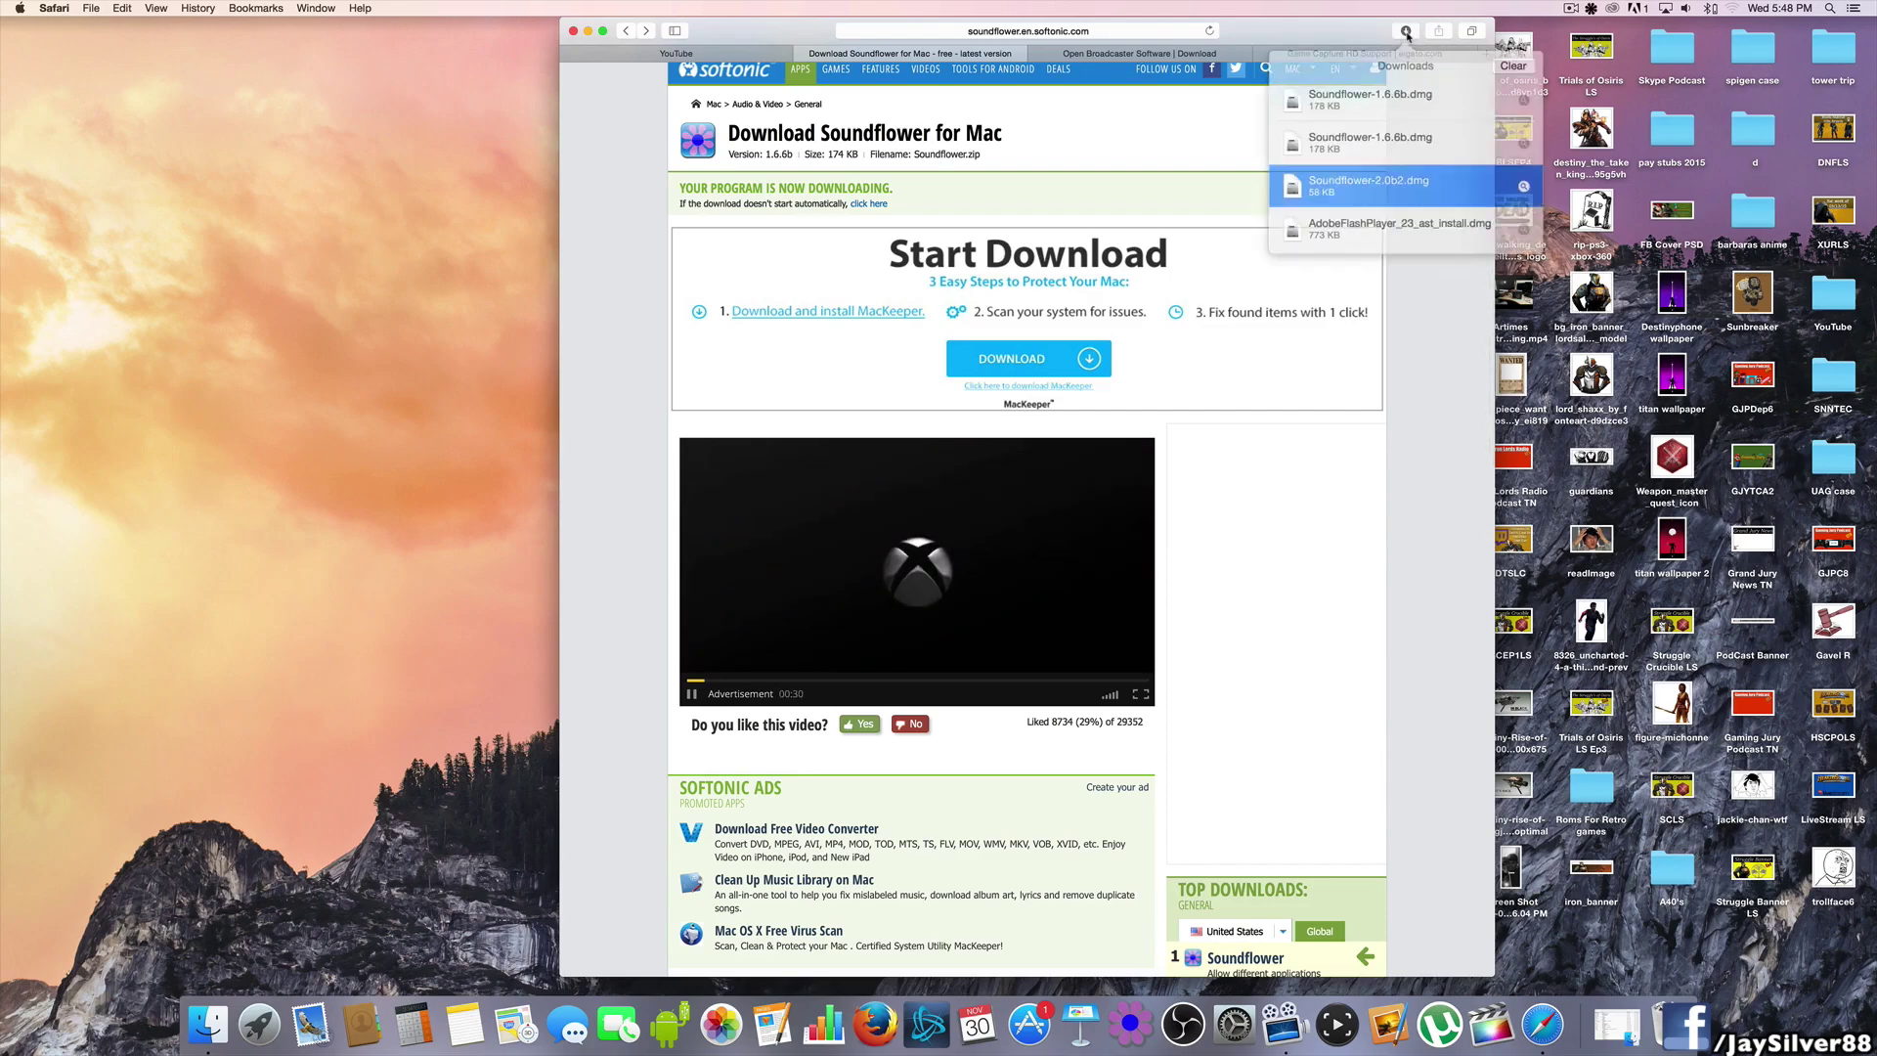
left_click(744, 696)
left_click(1406, 31)
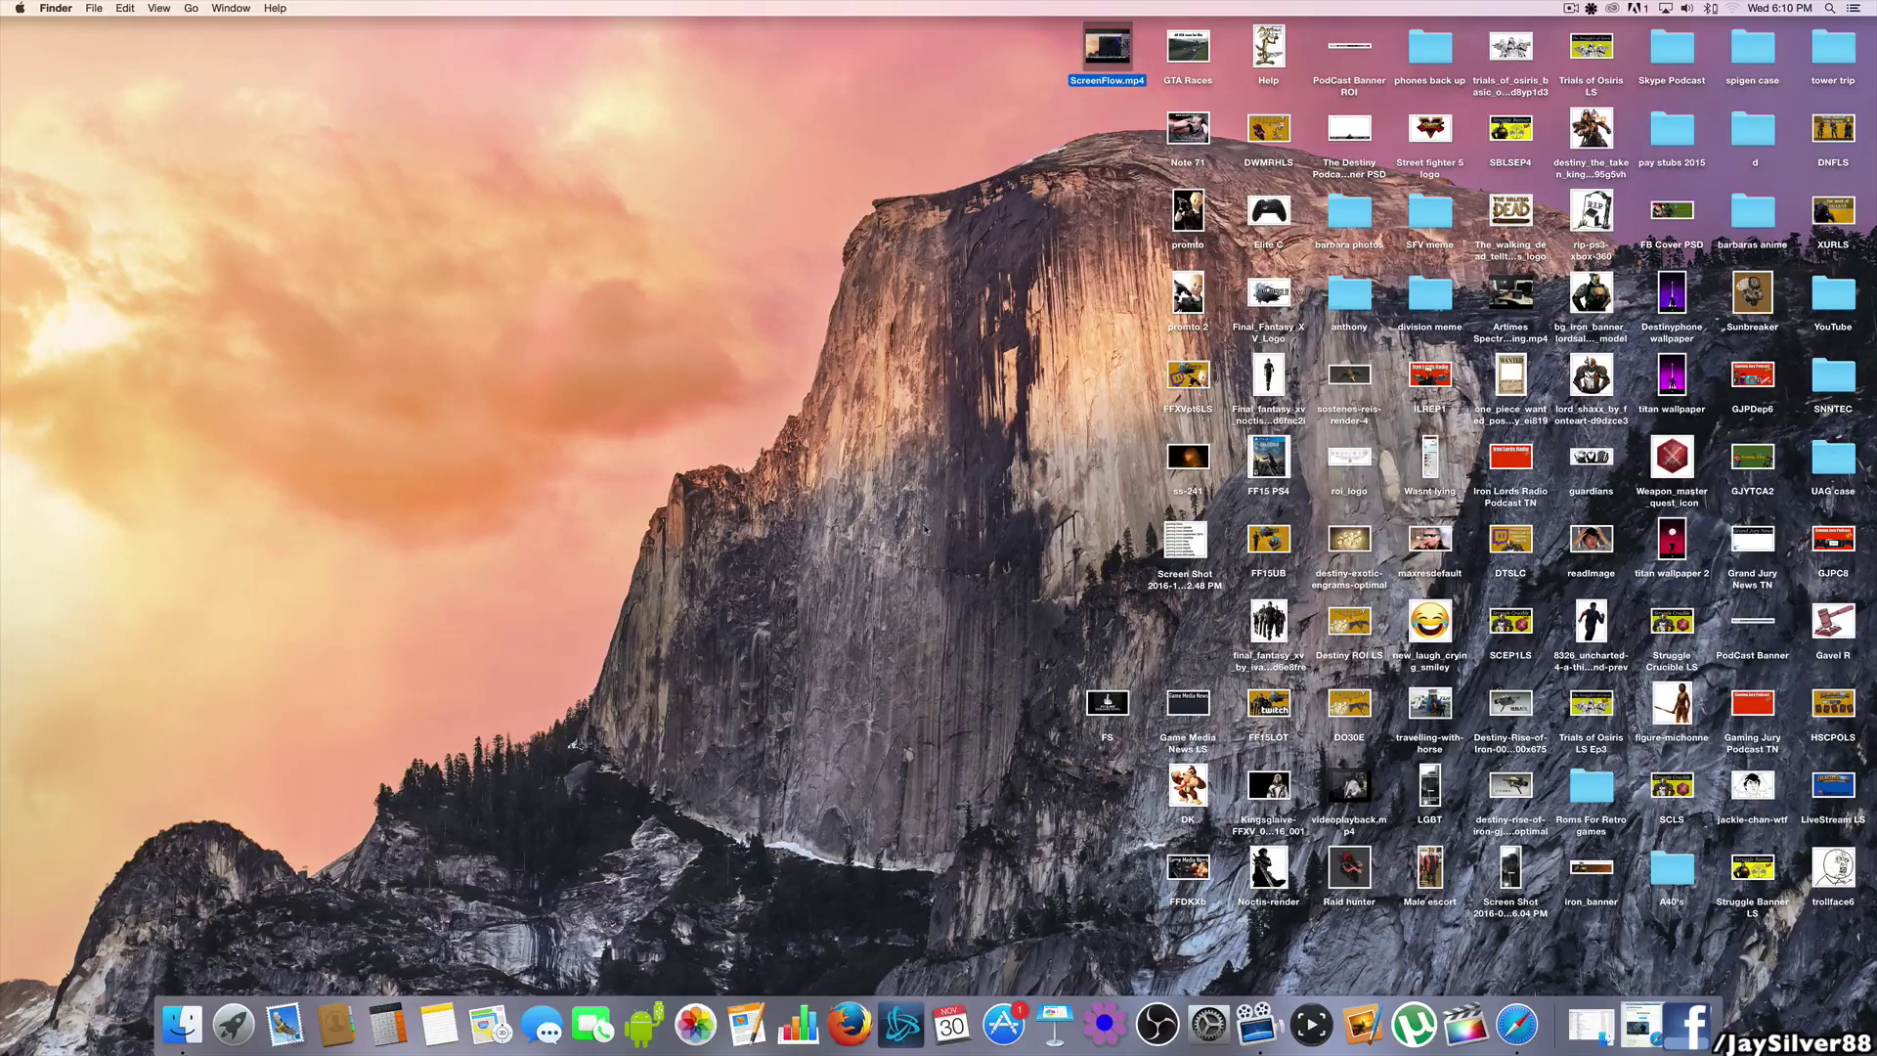
- Launch Game Capture HD to show the live PlayStation 4 feed at 1080p
left_click(1313, 1025)
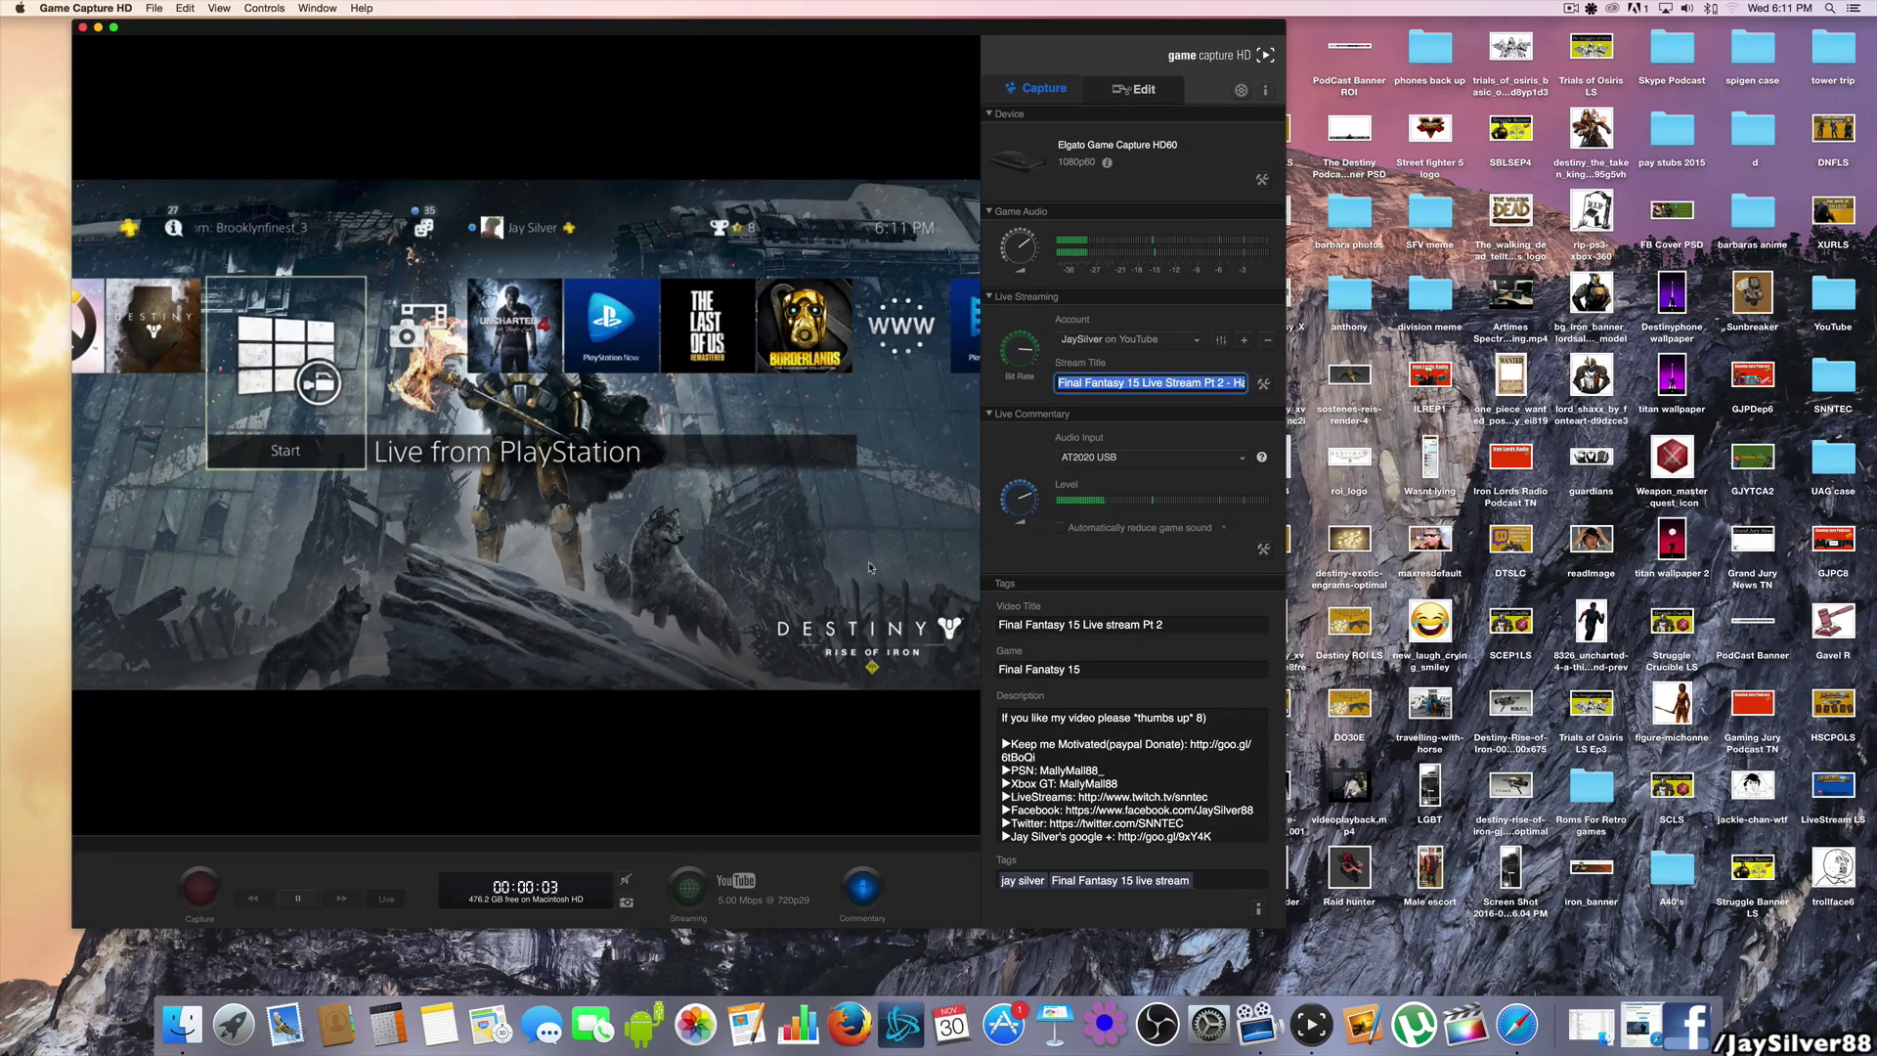
- Choose AT2020 USB as the commentary audio input and enable live commentary
left_click(1121, 466)
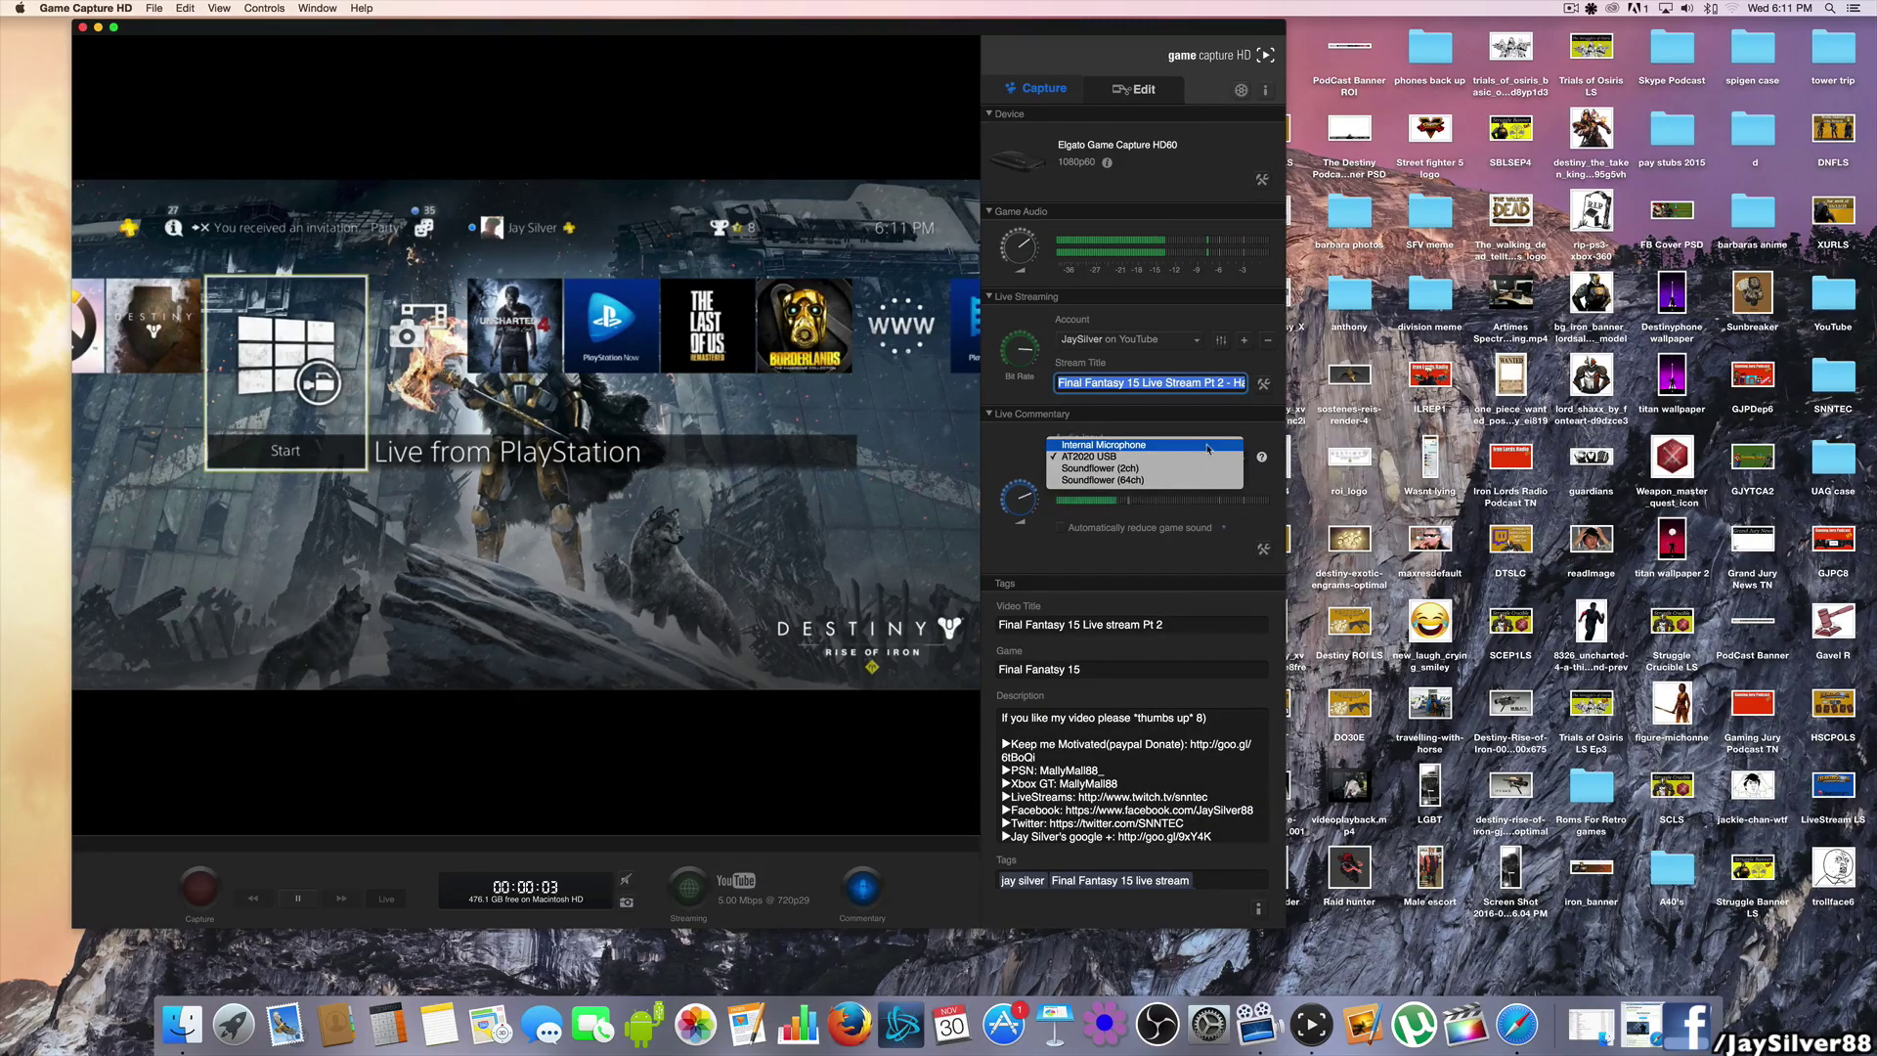
left_click(1109, 462)
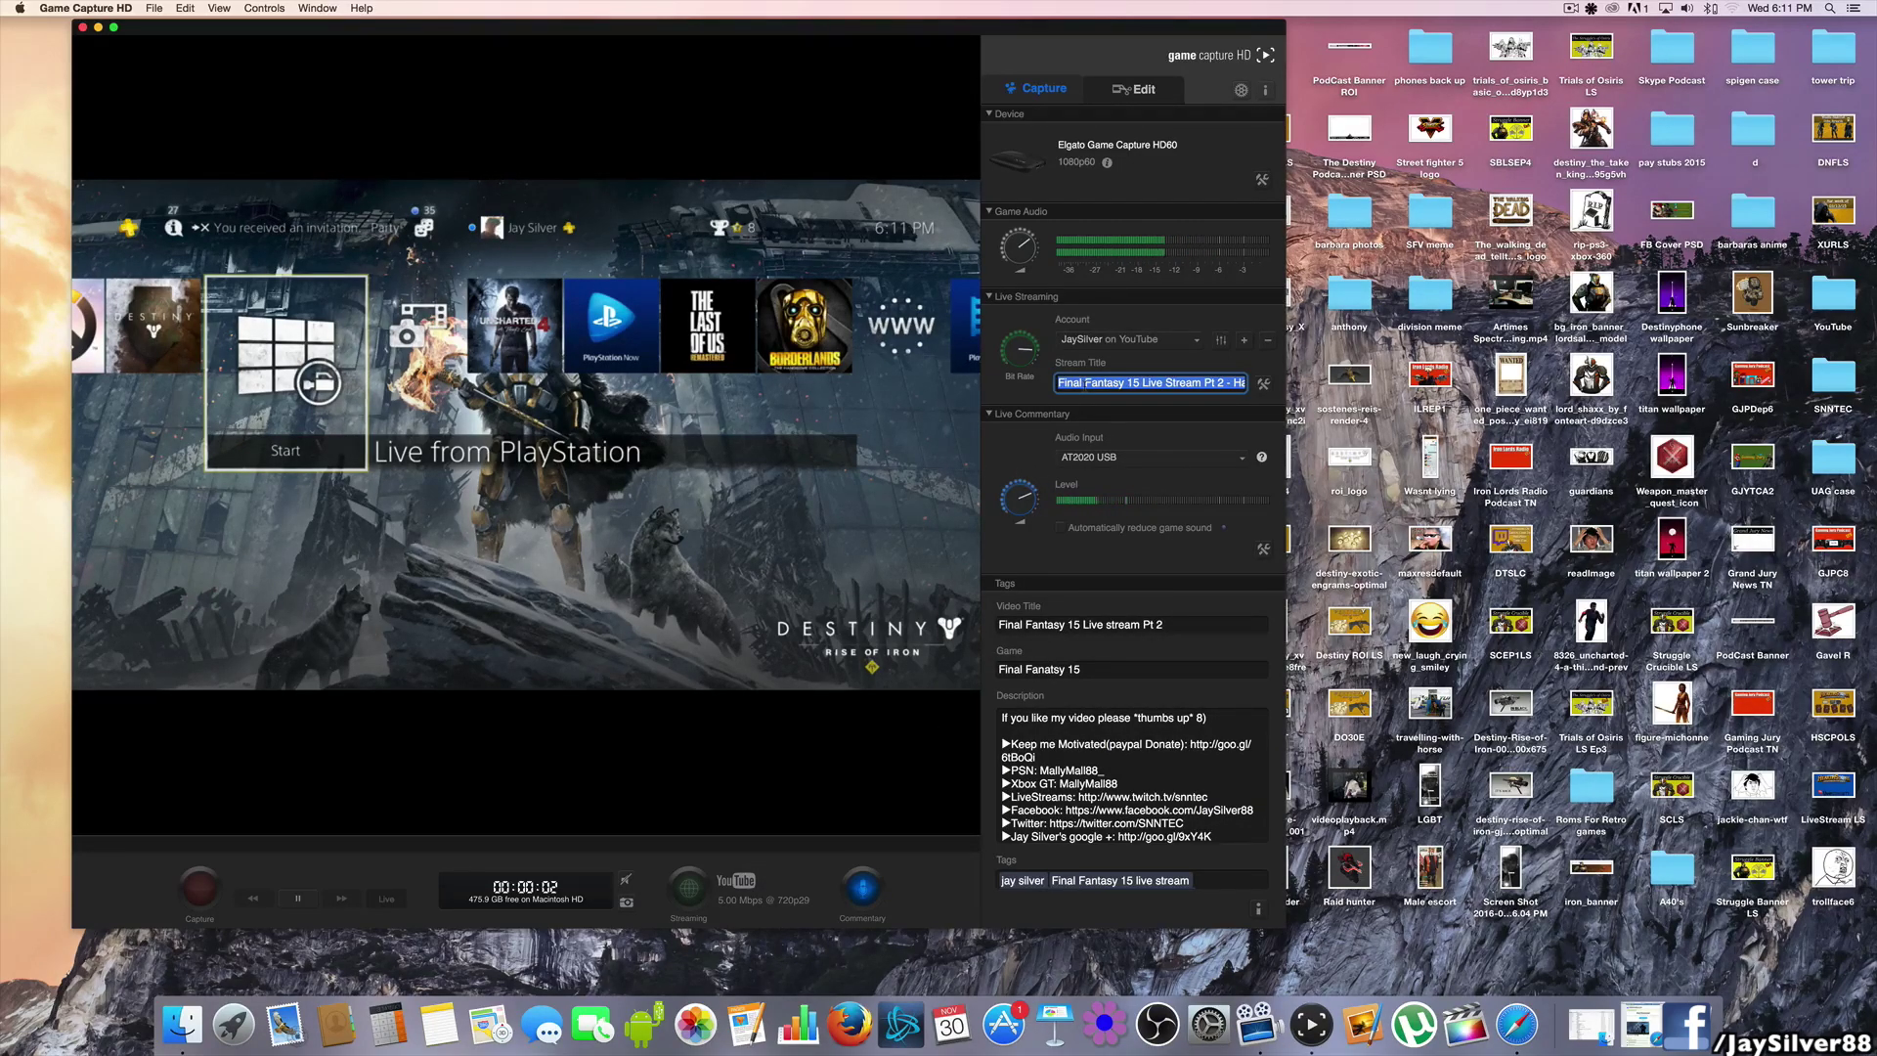
left_click(864, 898)
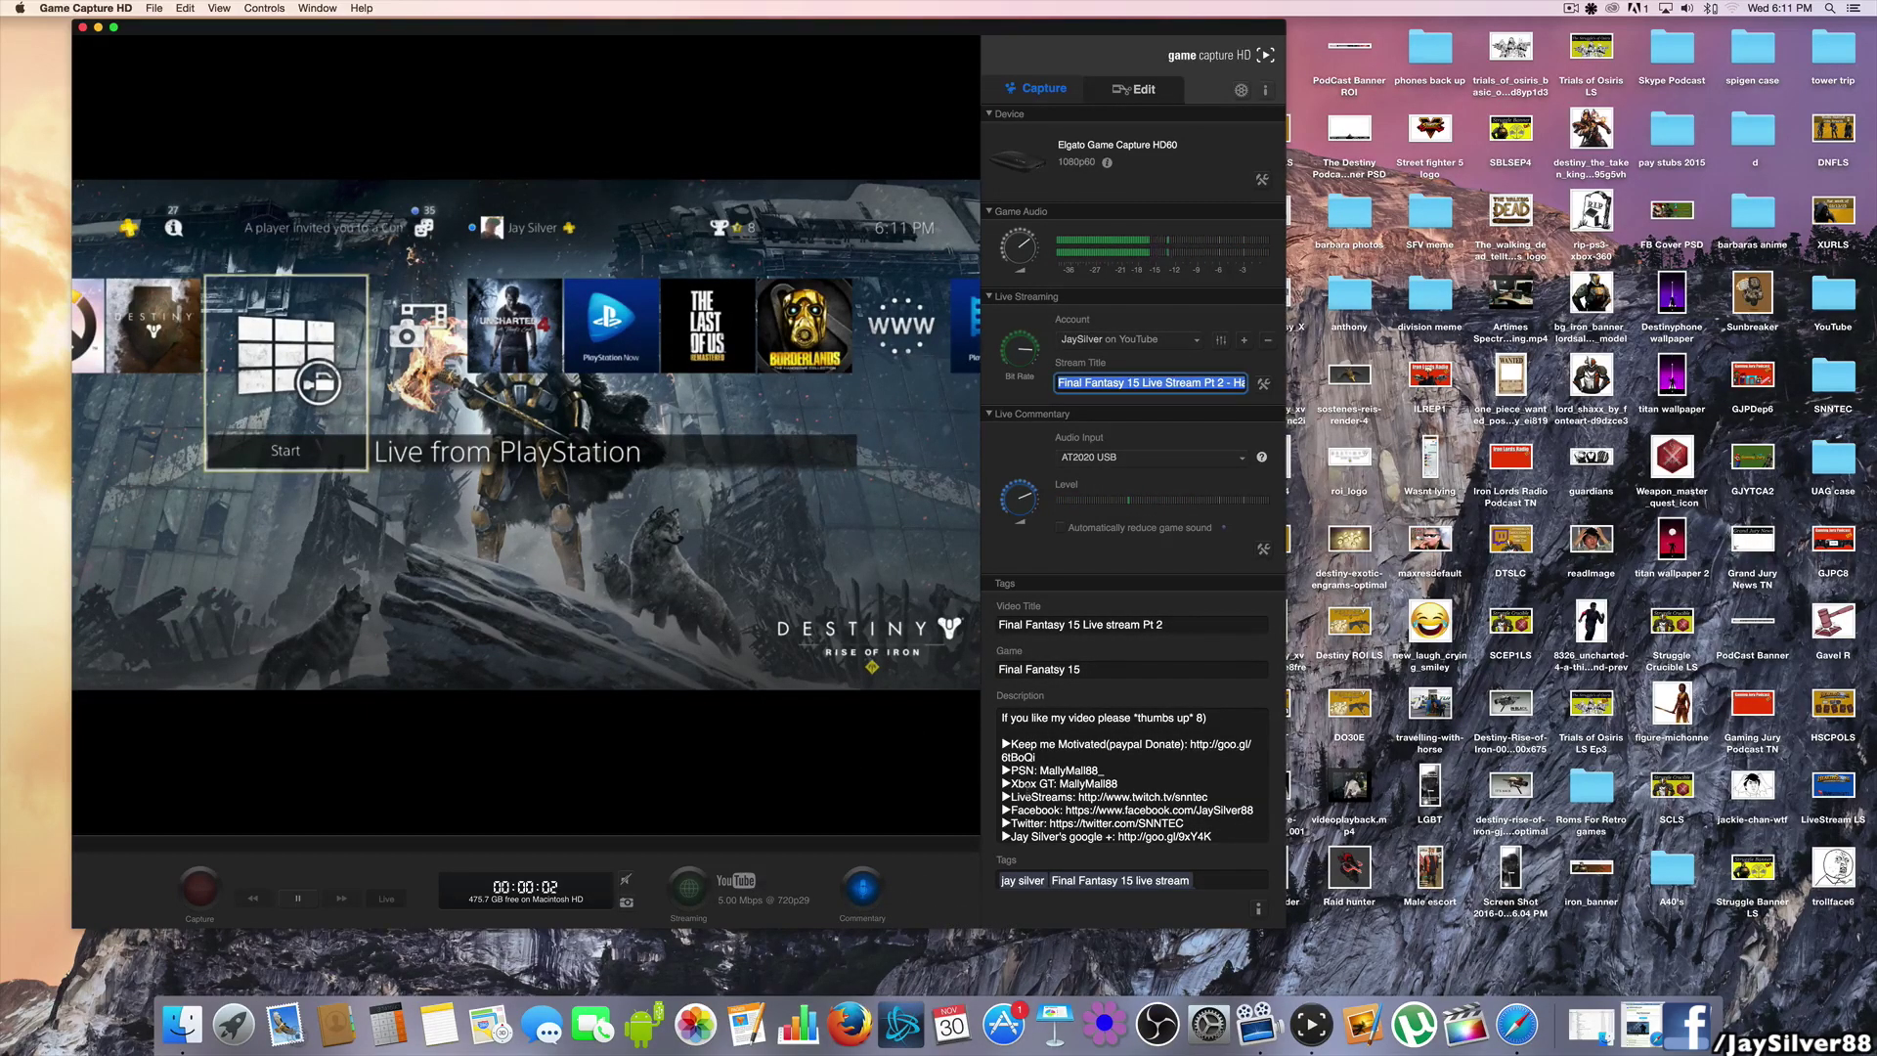
mouse_move(1028, 496)
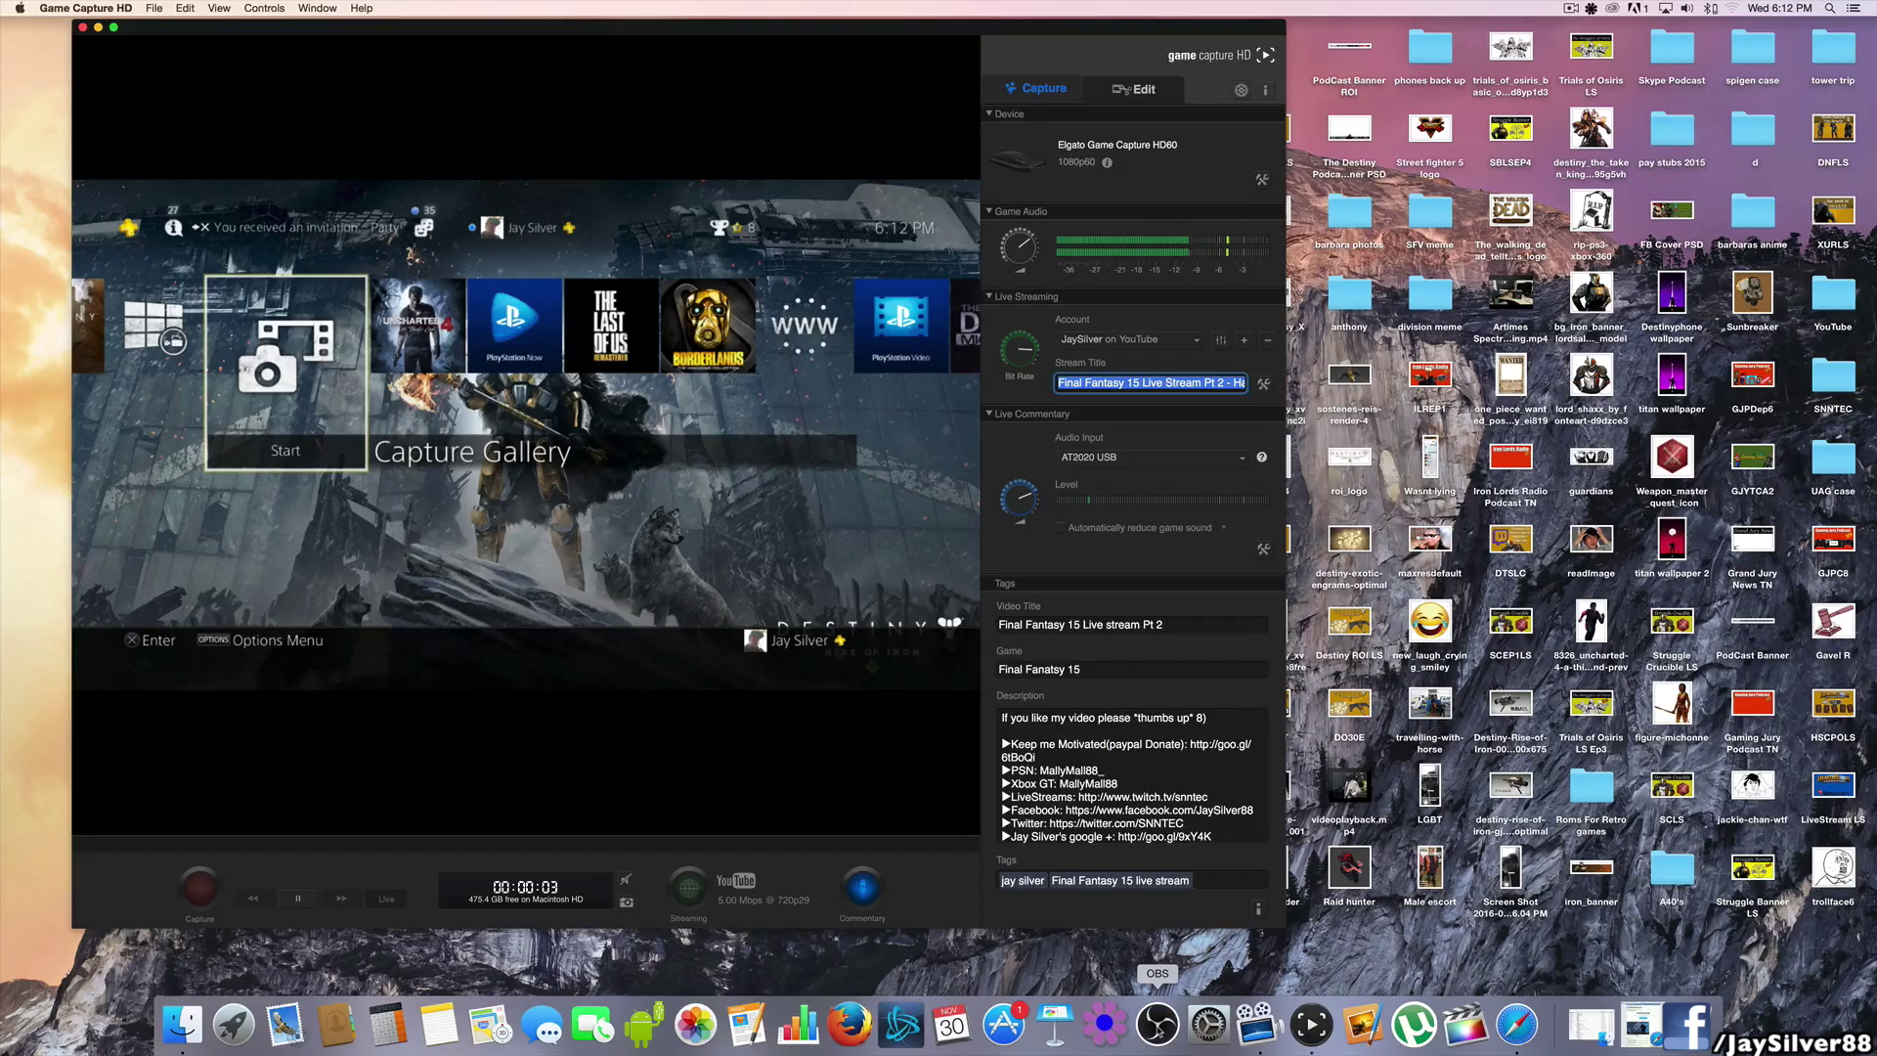
- Launch OBS Studio and add an empty scene named 'Scene 1'
left_click(1158, 1026)
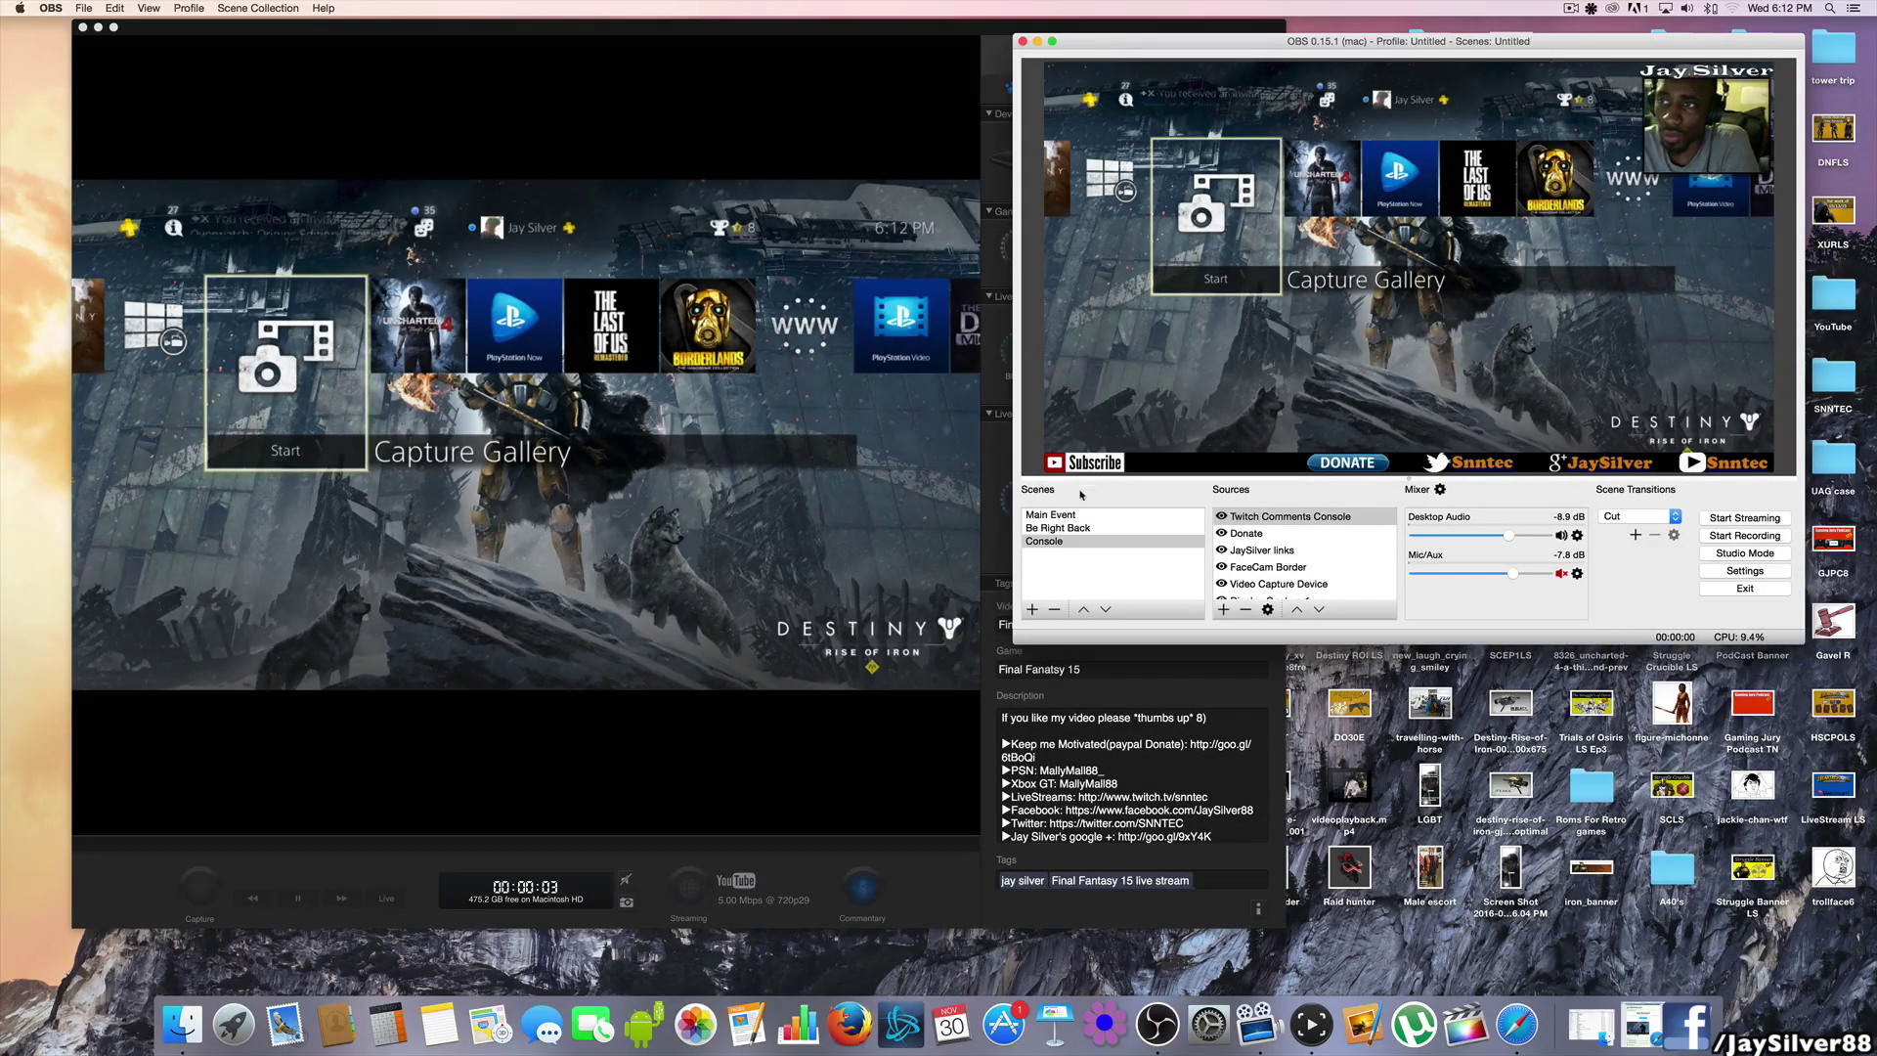
left_click(1032, 609)
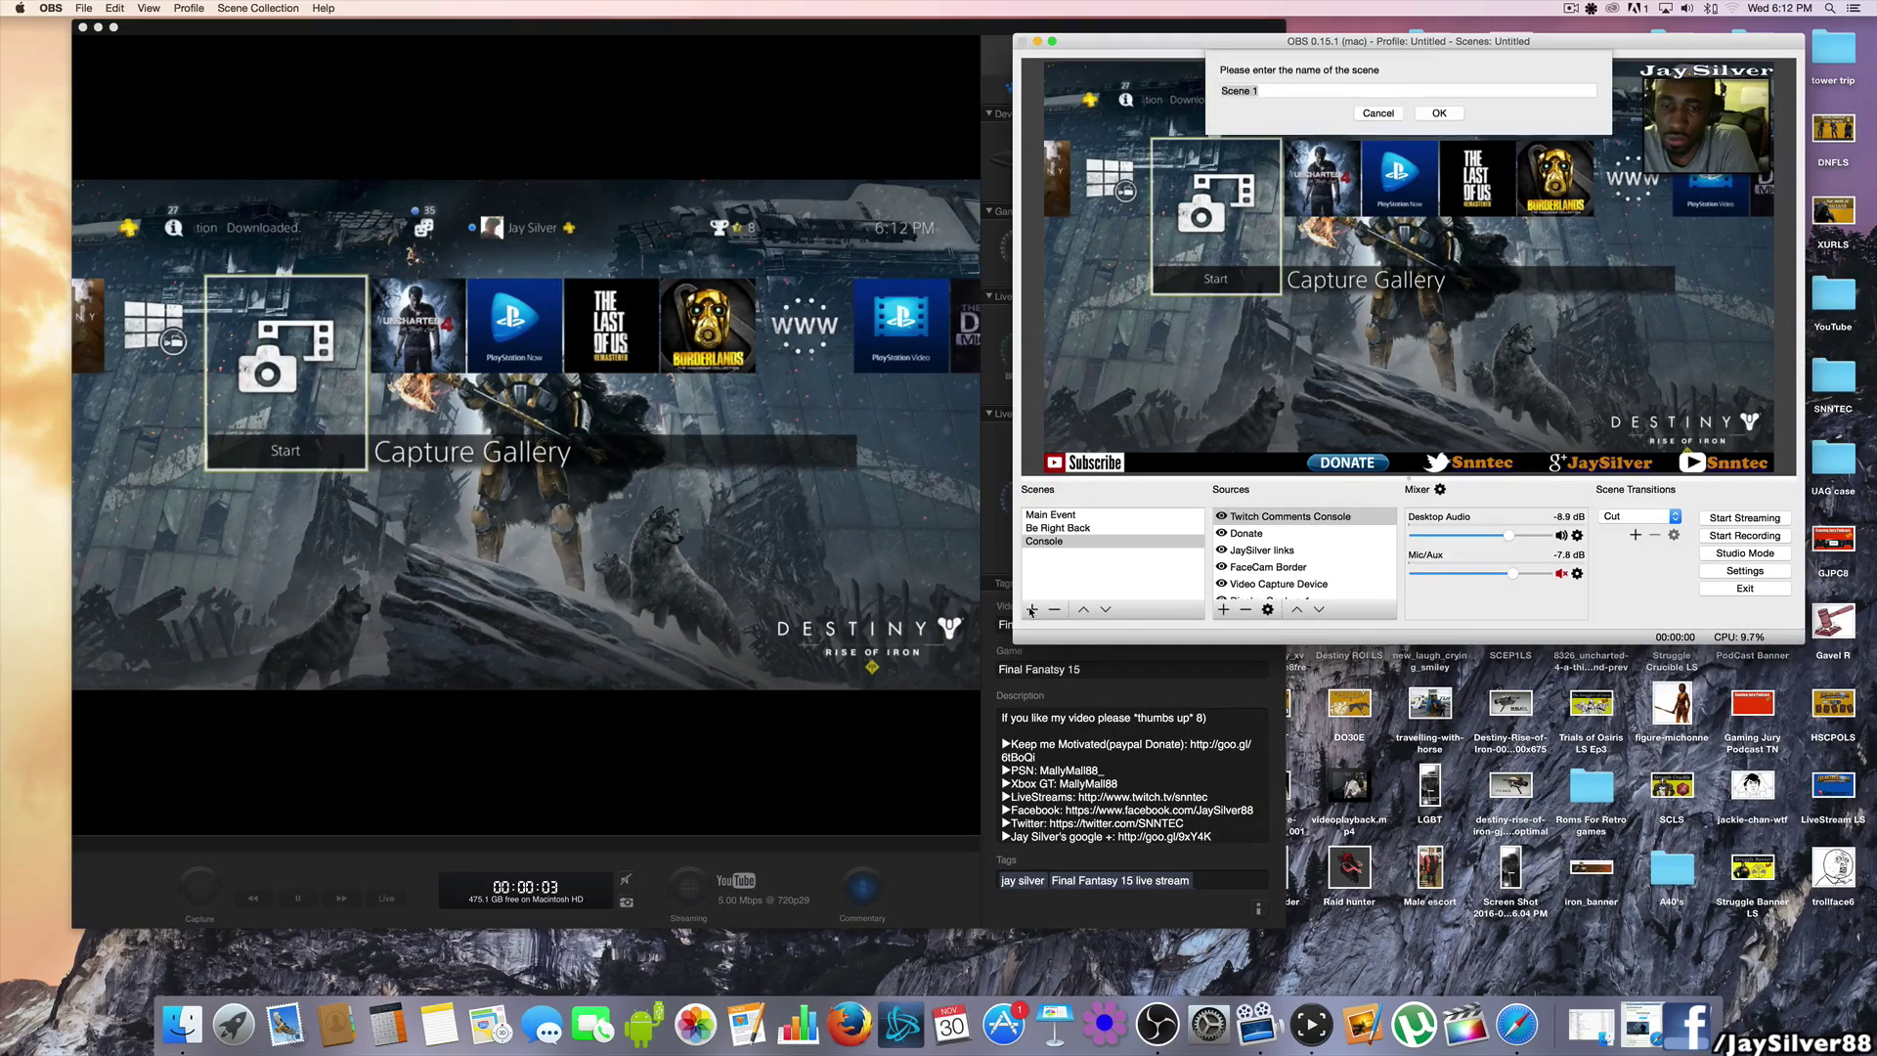
left_click(1439, 113)
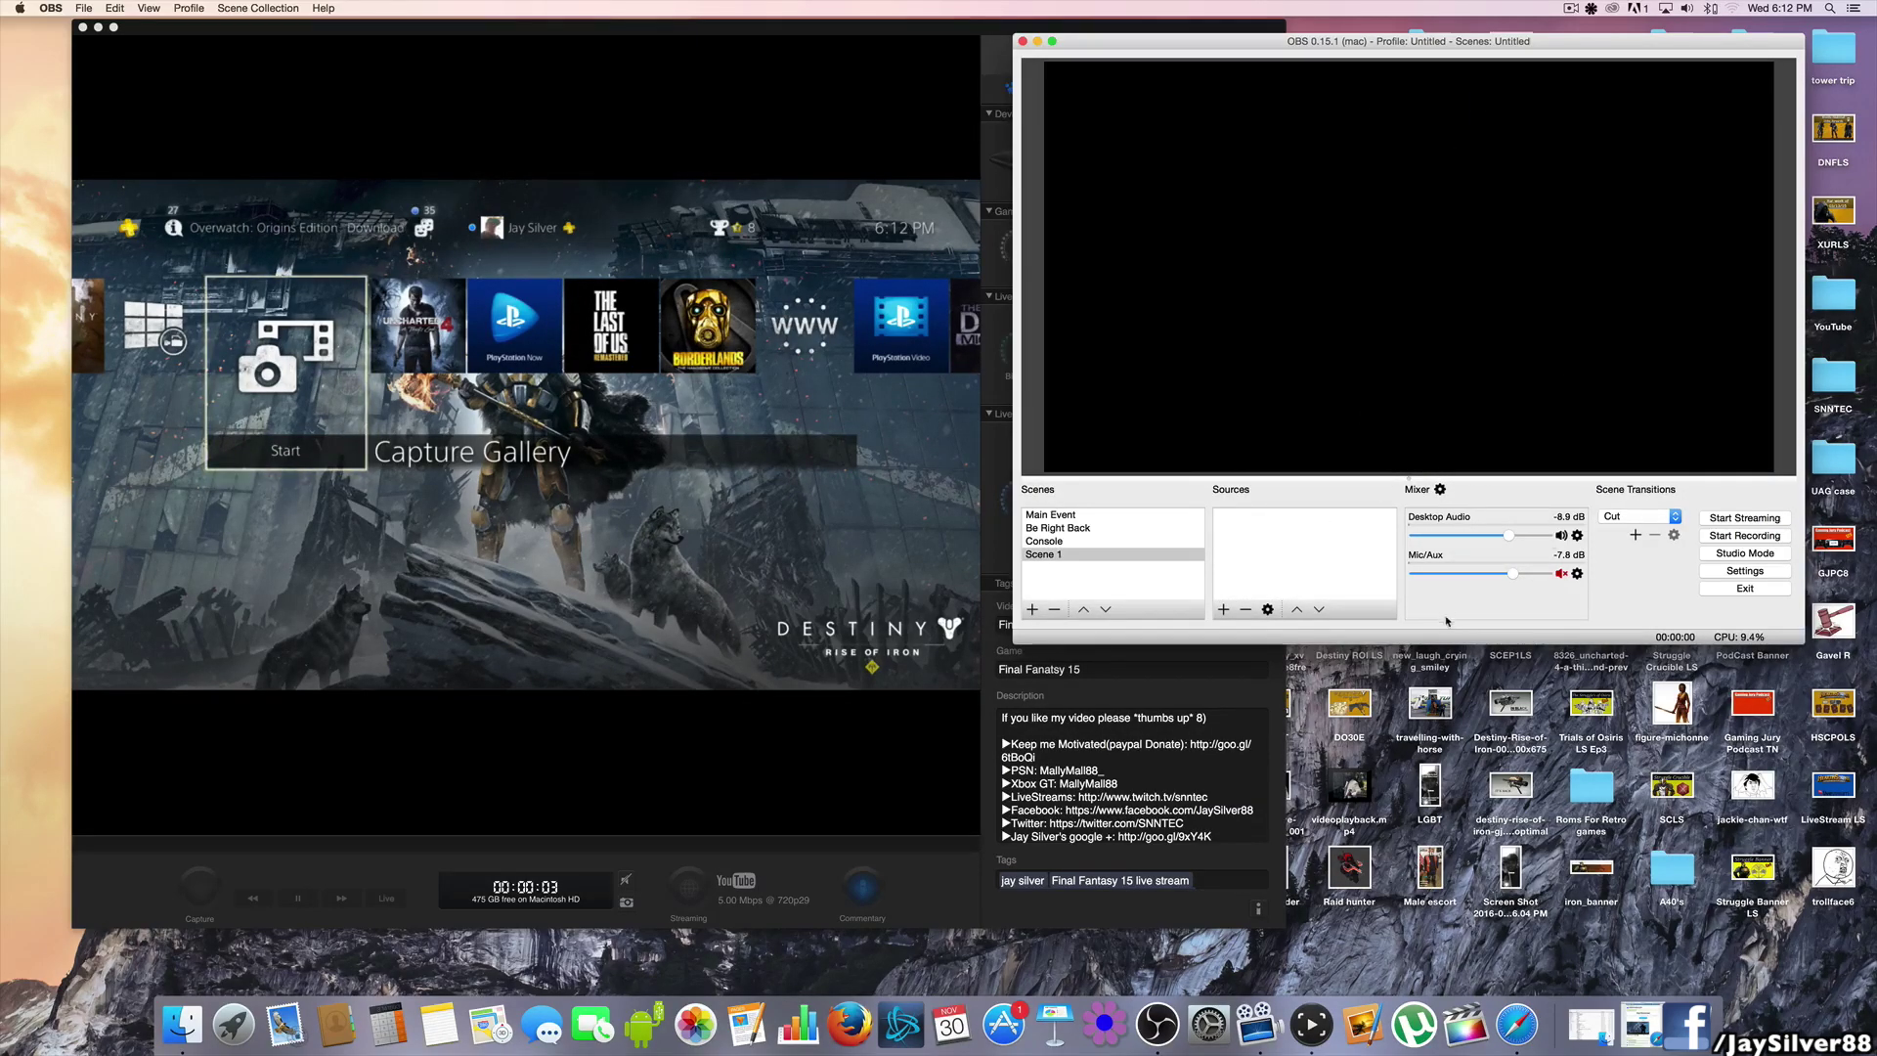
left_click(1223, 611)
left_click(1293, 732)
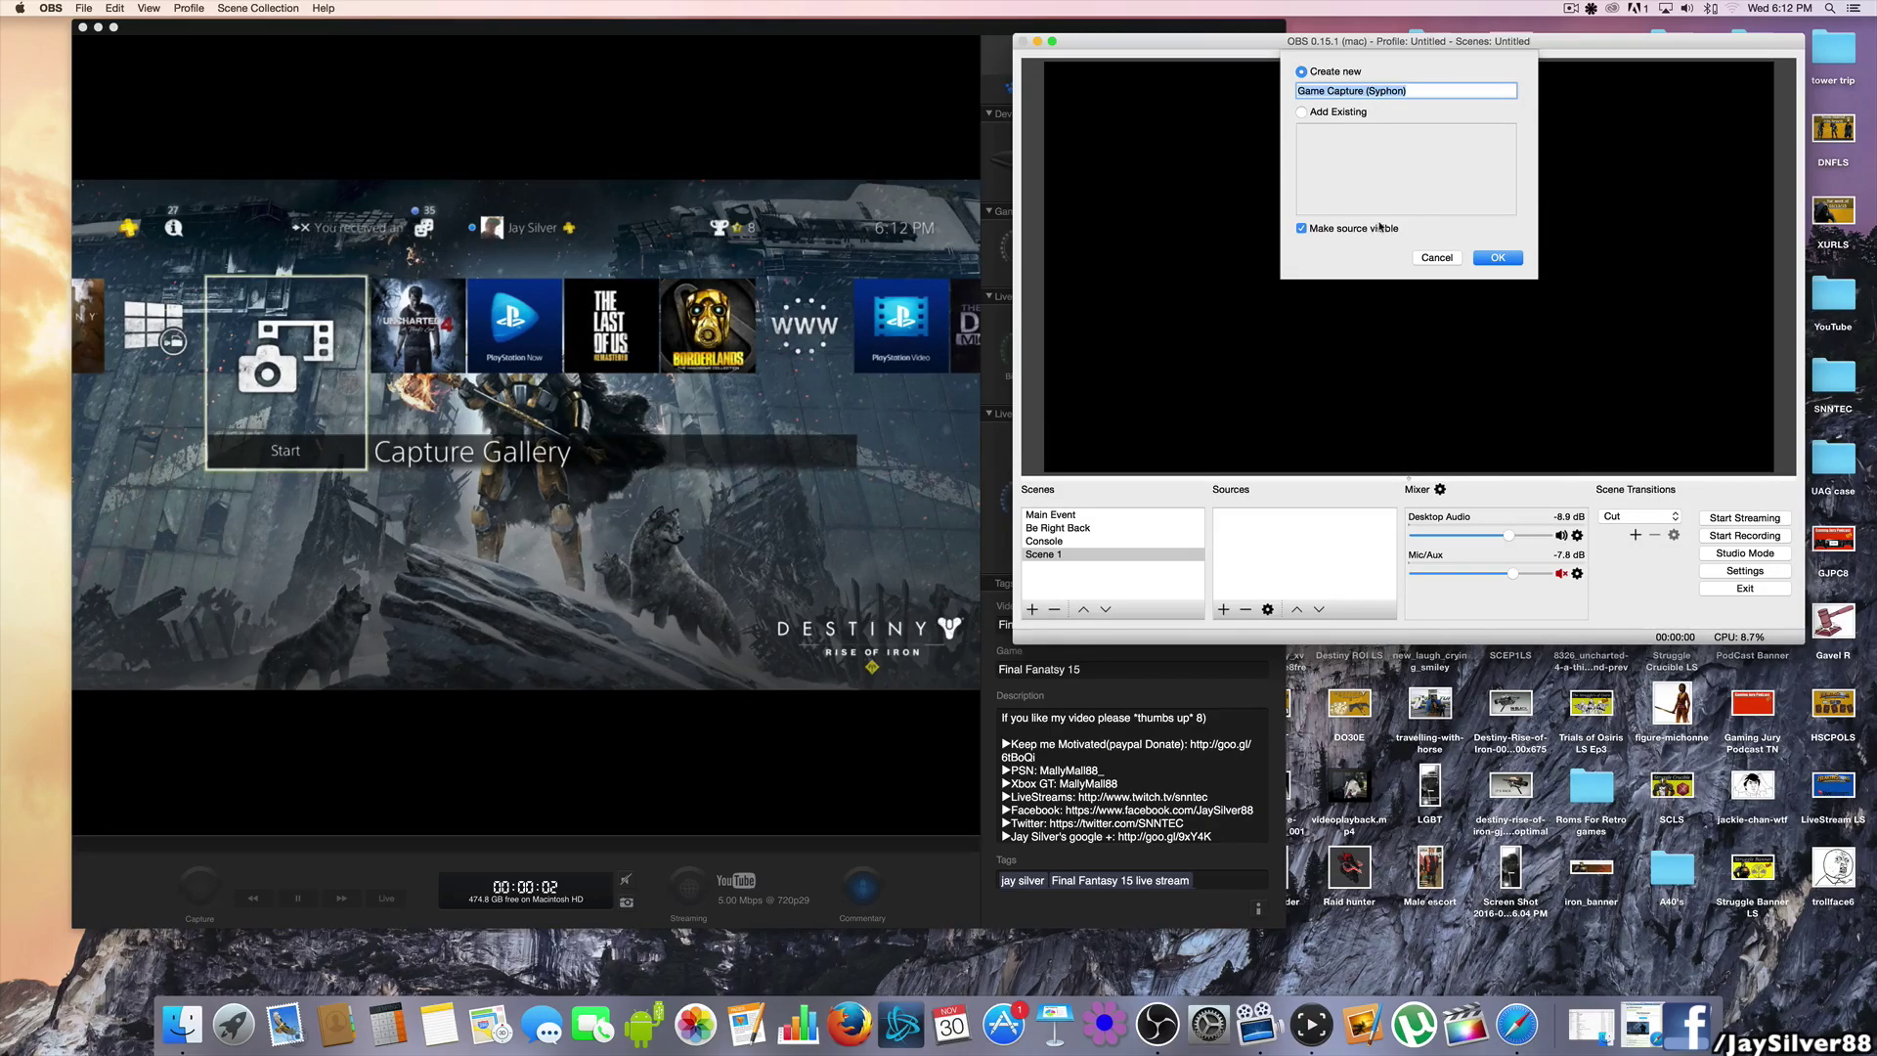
left_click(1510, 262)
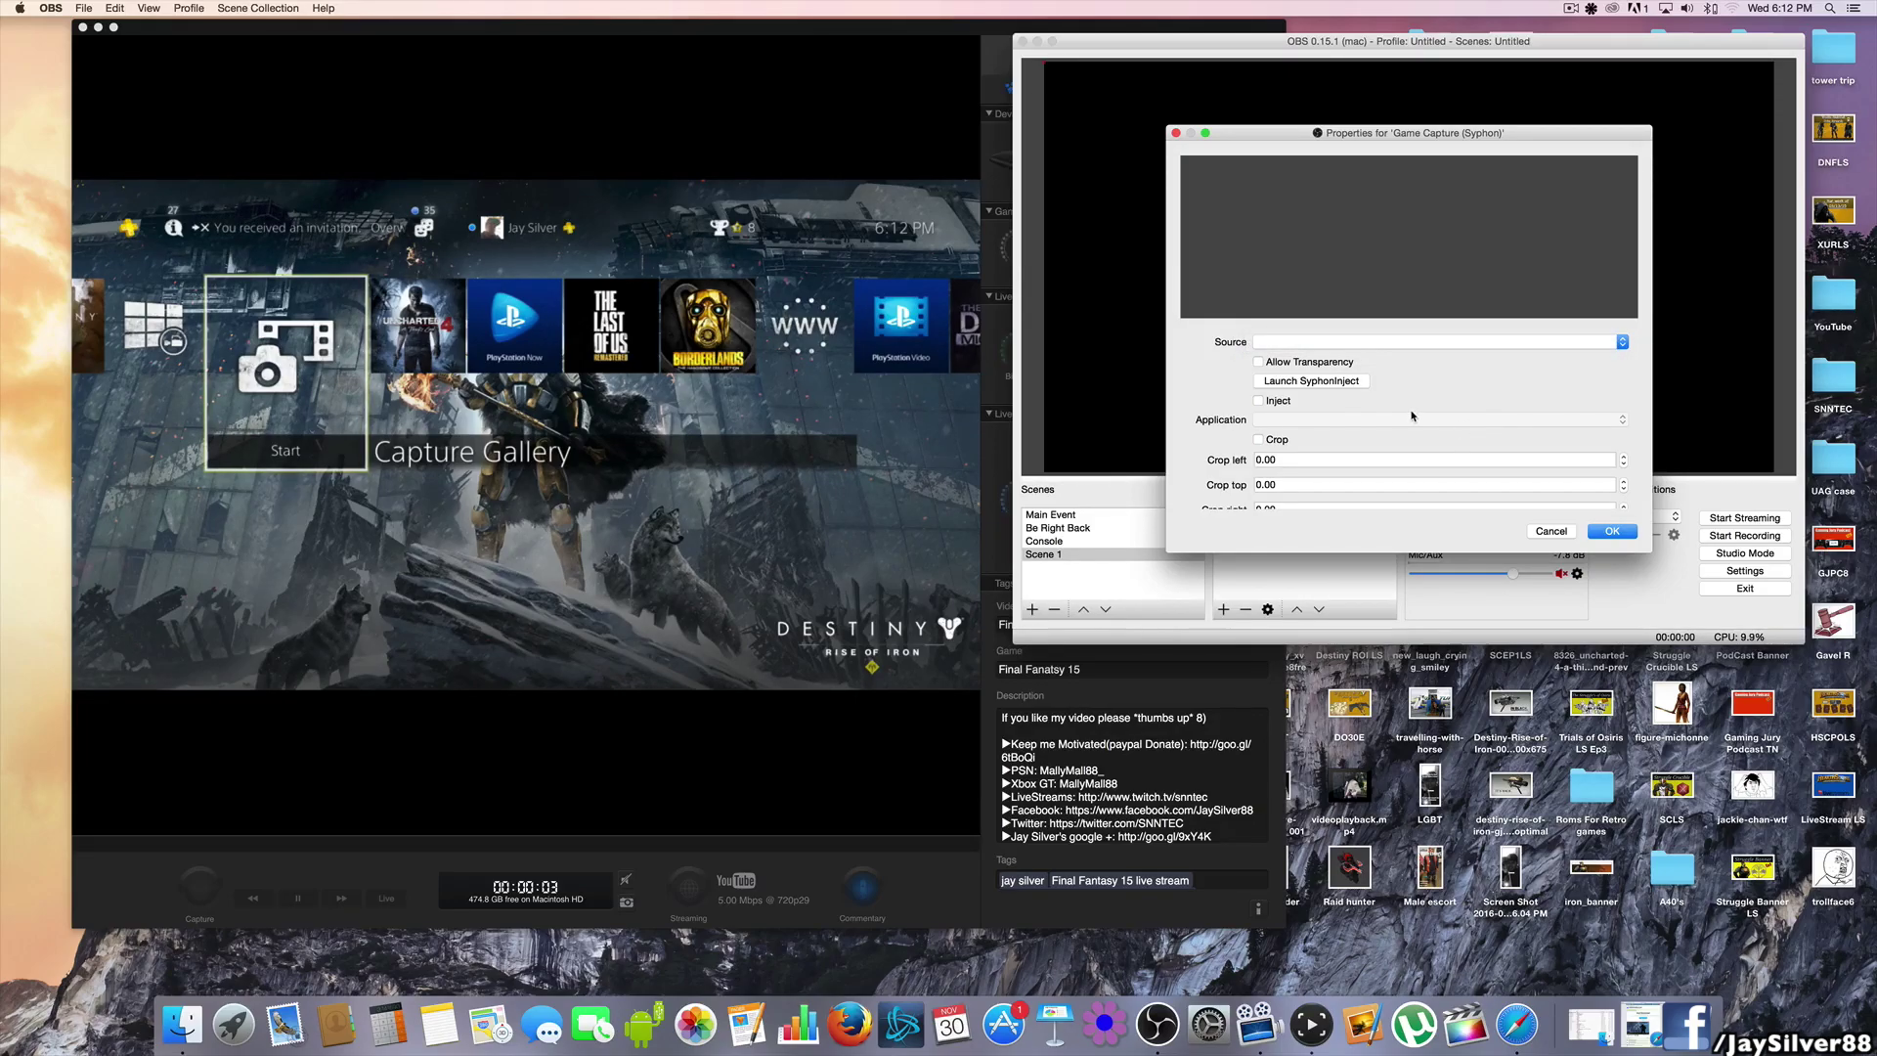
key("Tab")
scroll(1415, 408, "up", 13)
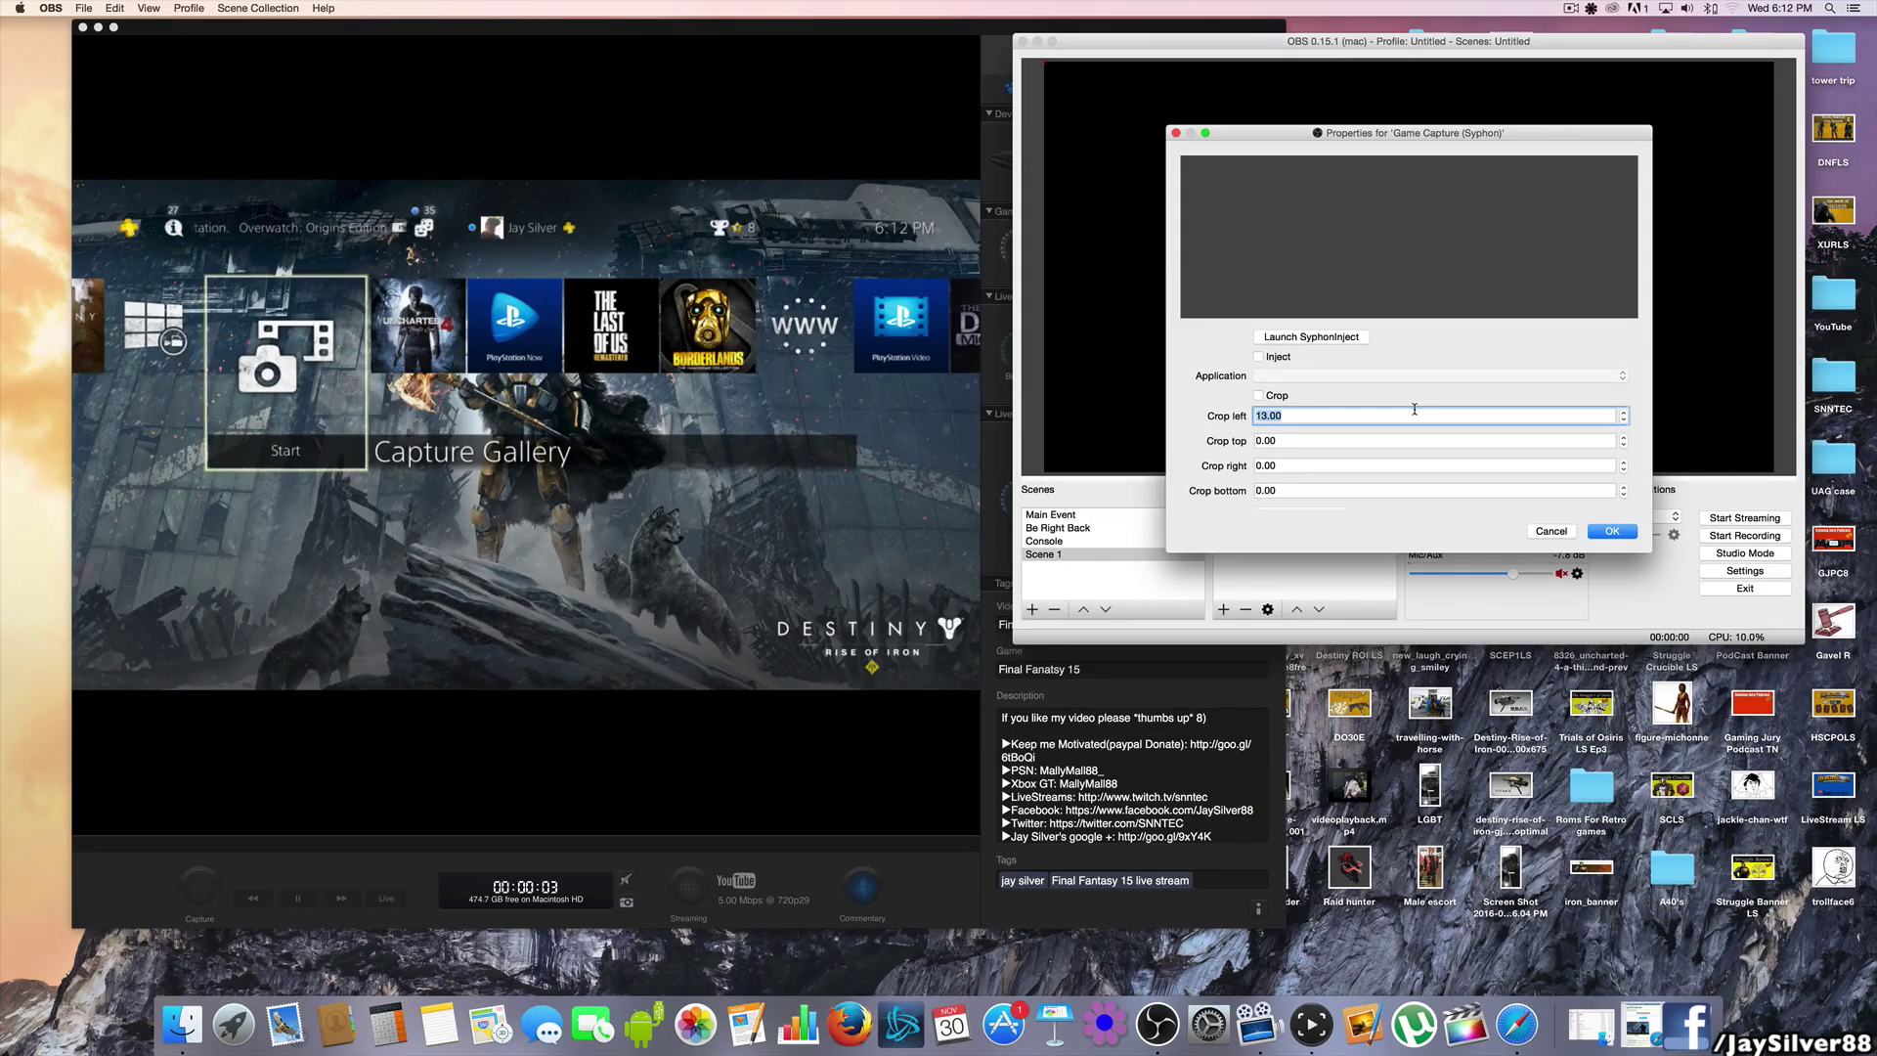
scroll(1418, 411, "up", 2)
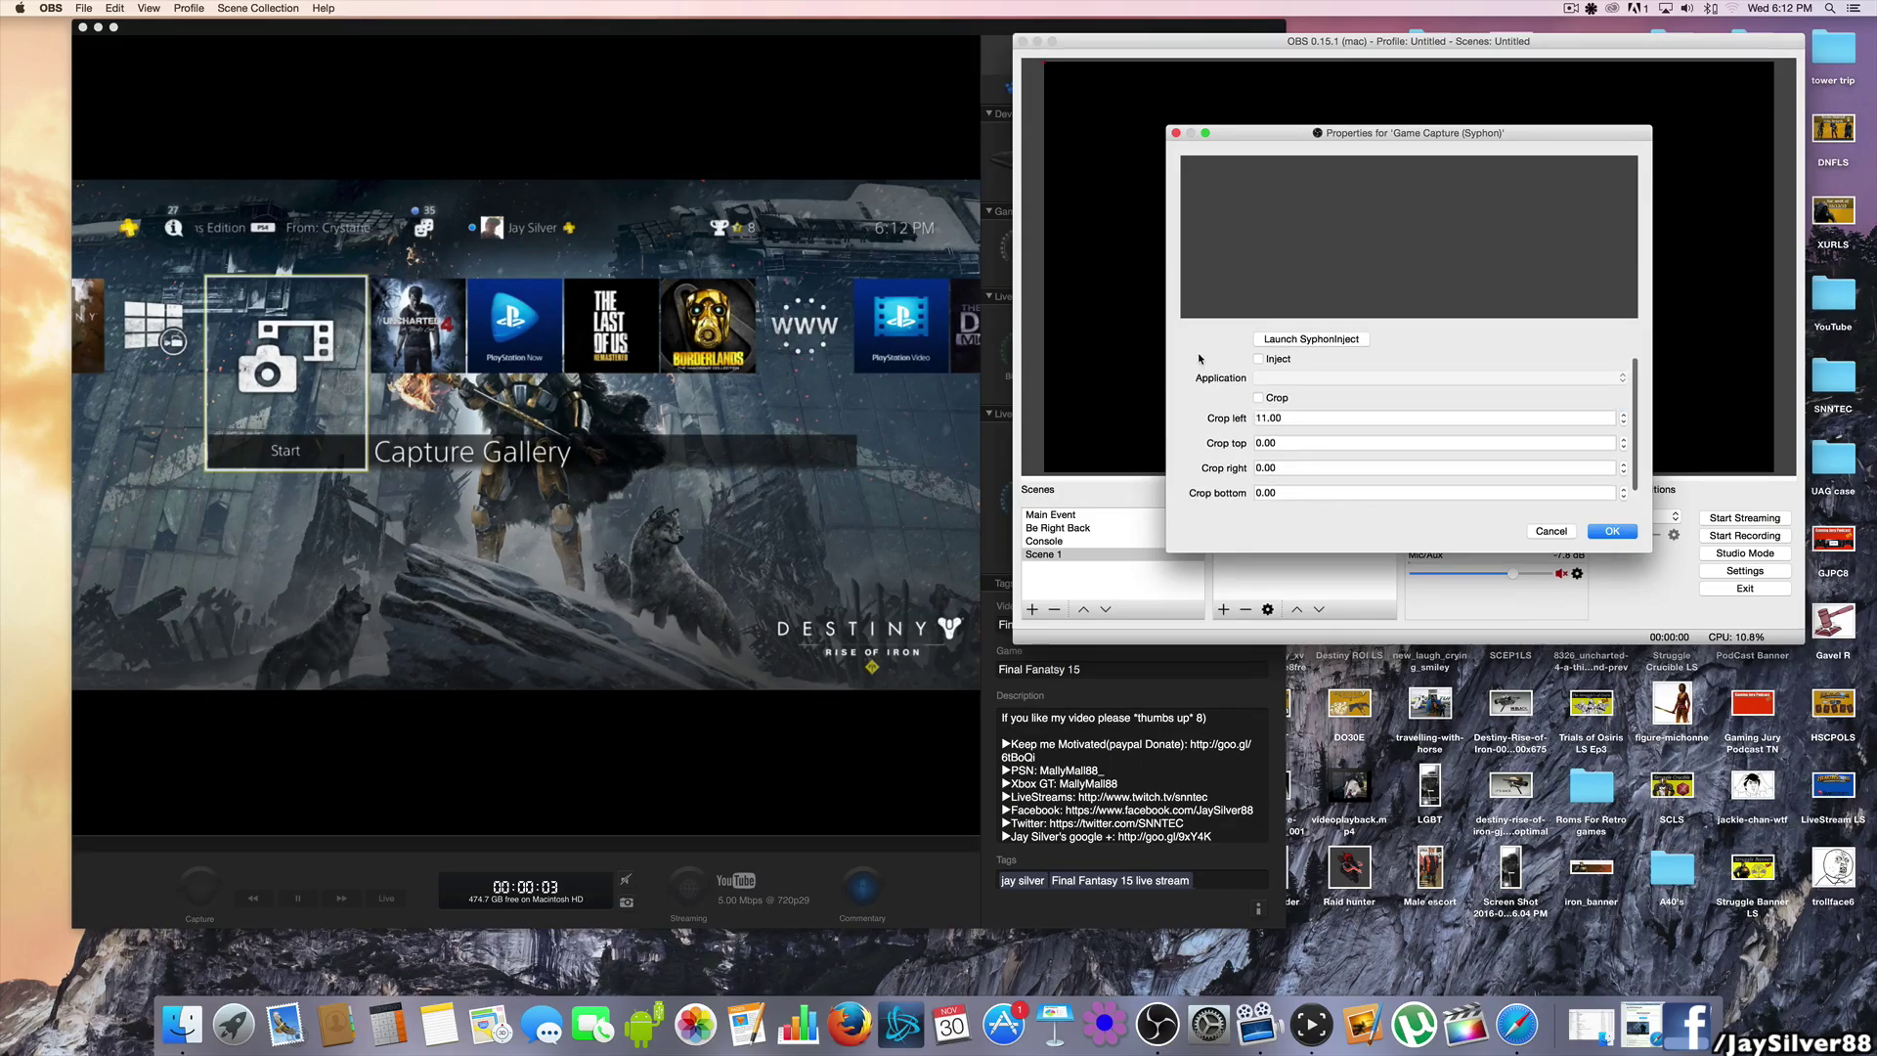
left_click(1552, 531)
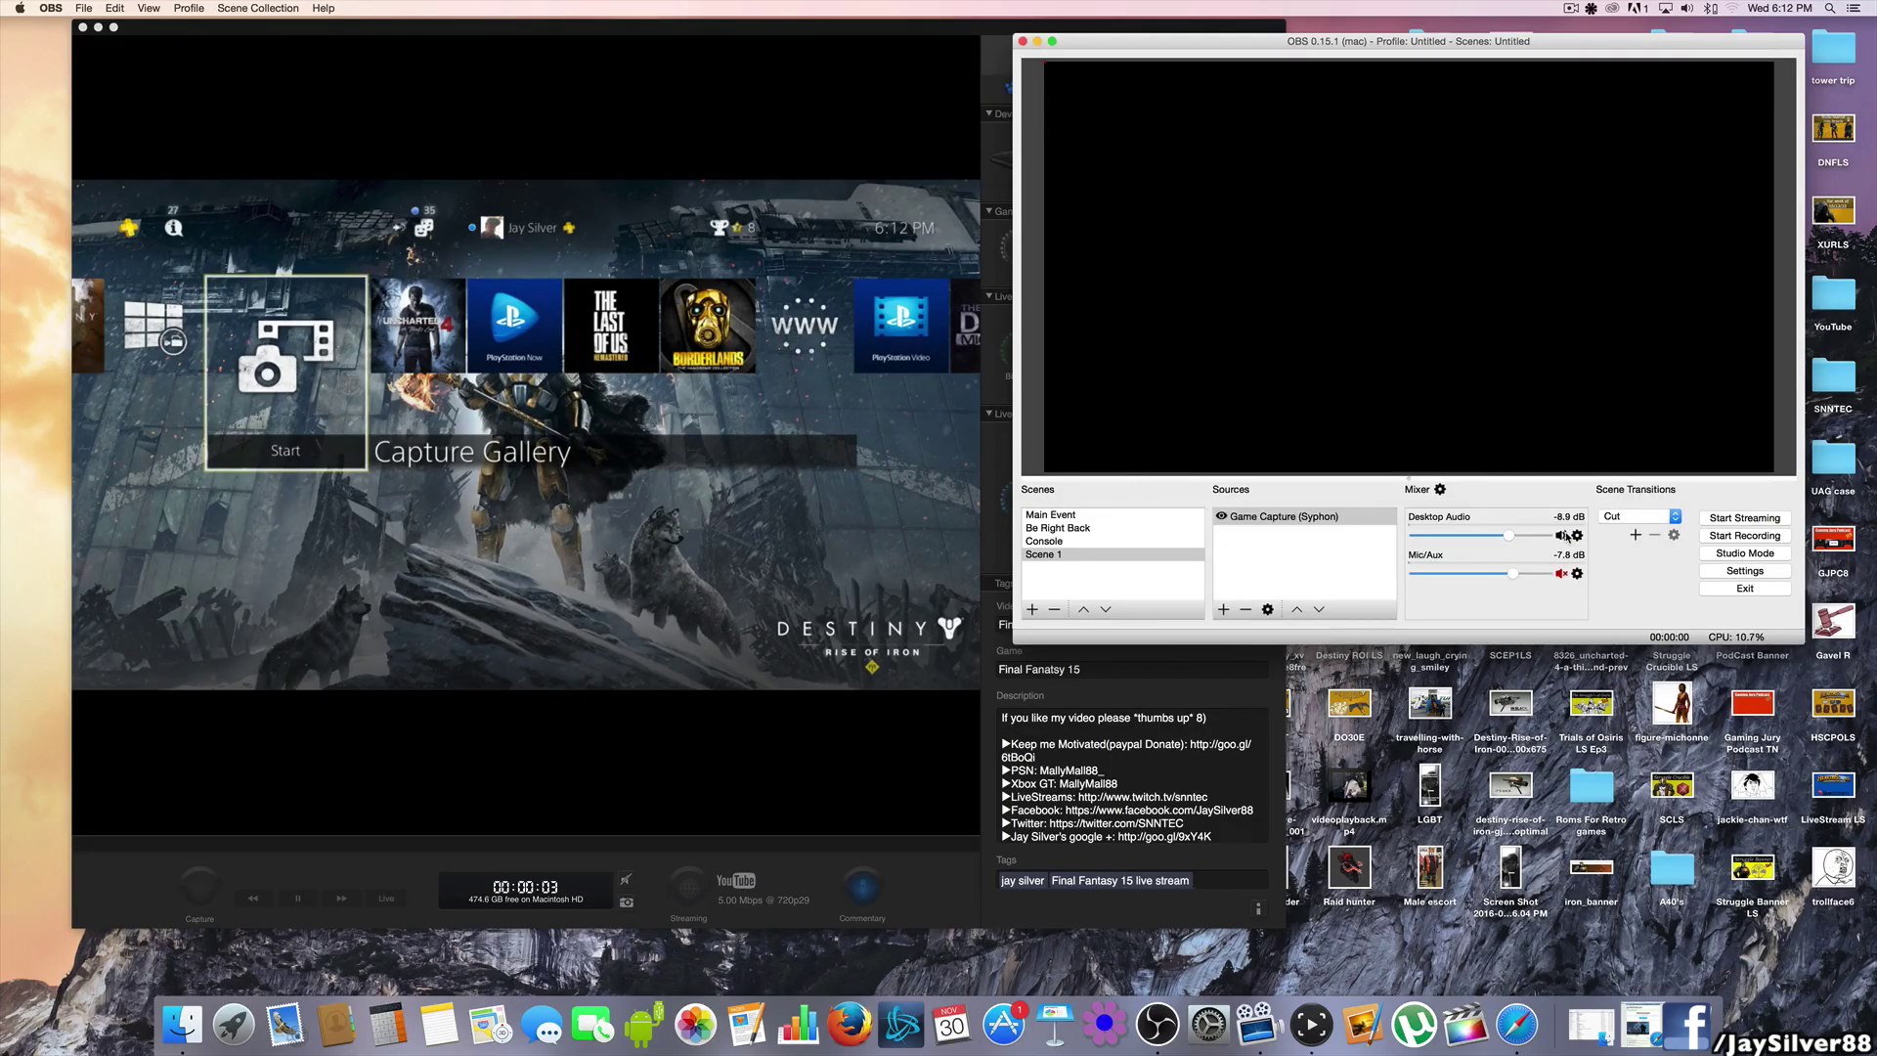
right_click(1266, 522)
left_click(1301, 574)
left_click(1513, 355)
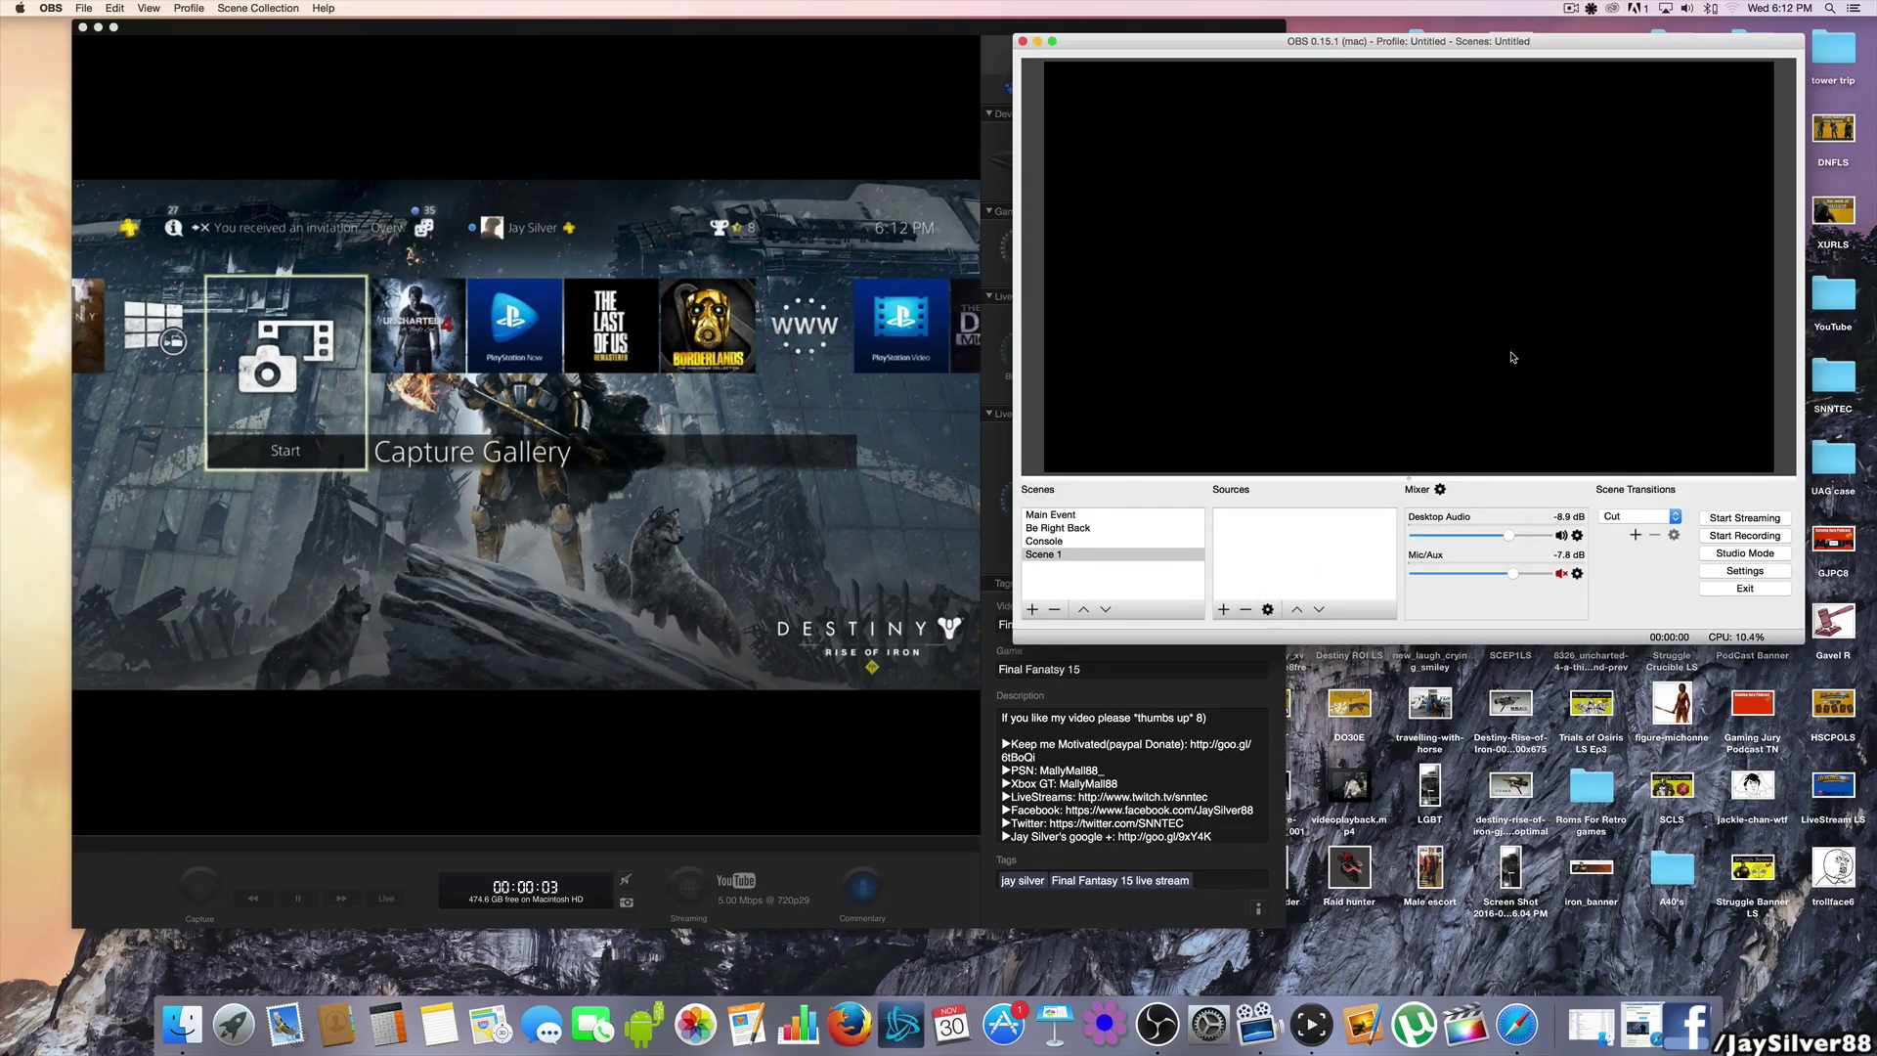
- Add a Window Capture source of the [Game Capture HD] window and stretch it to fill the preview
left_click(1223, 610)
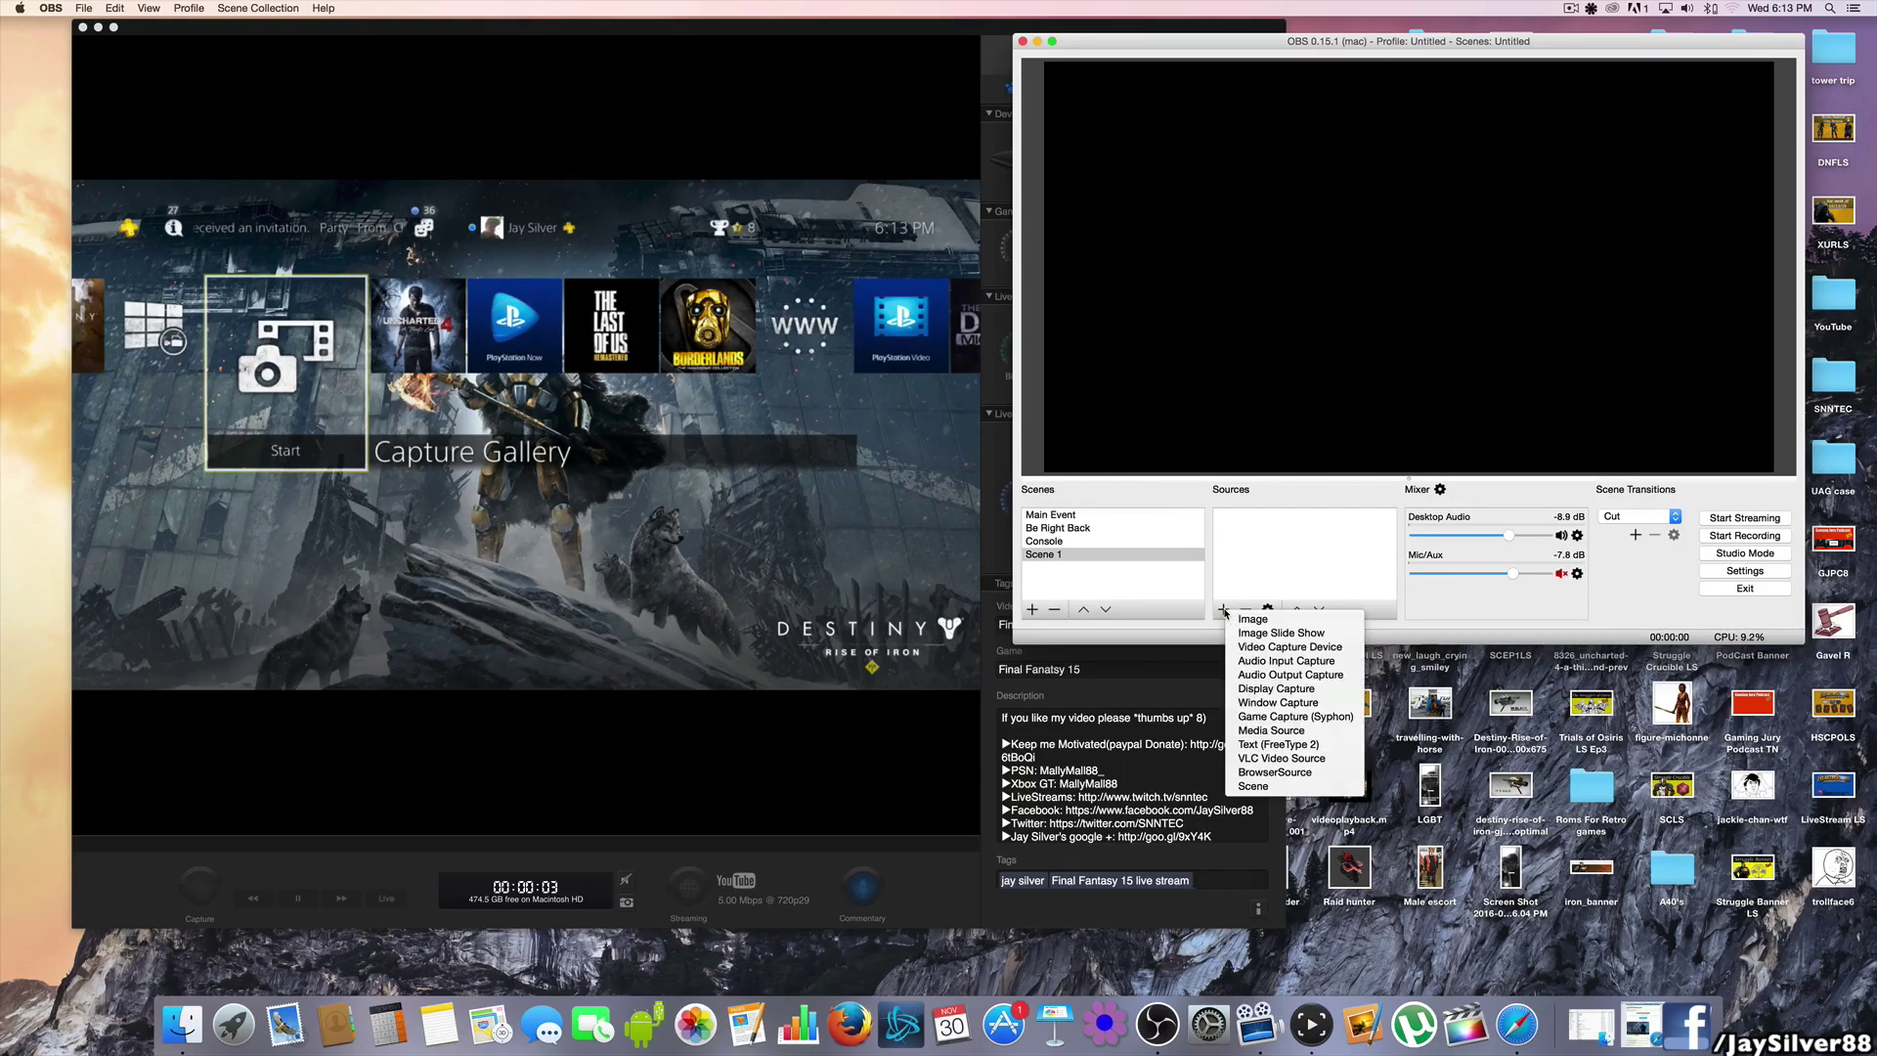
left_click(1281, 703)
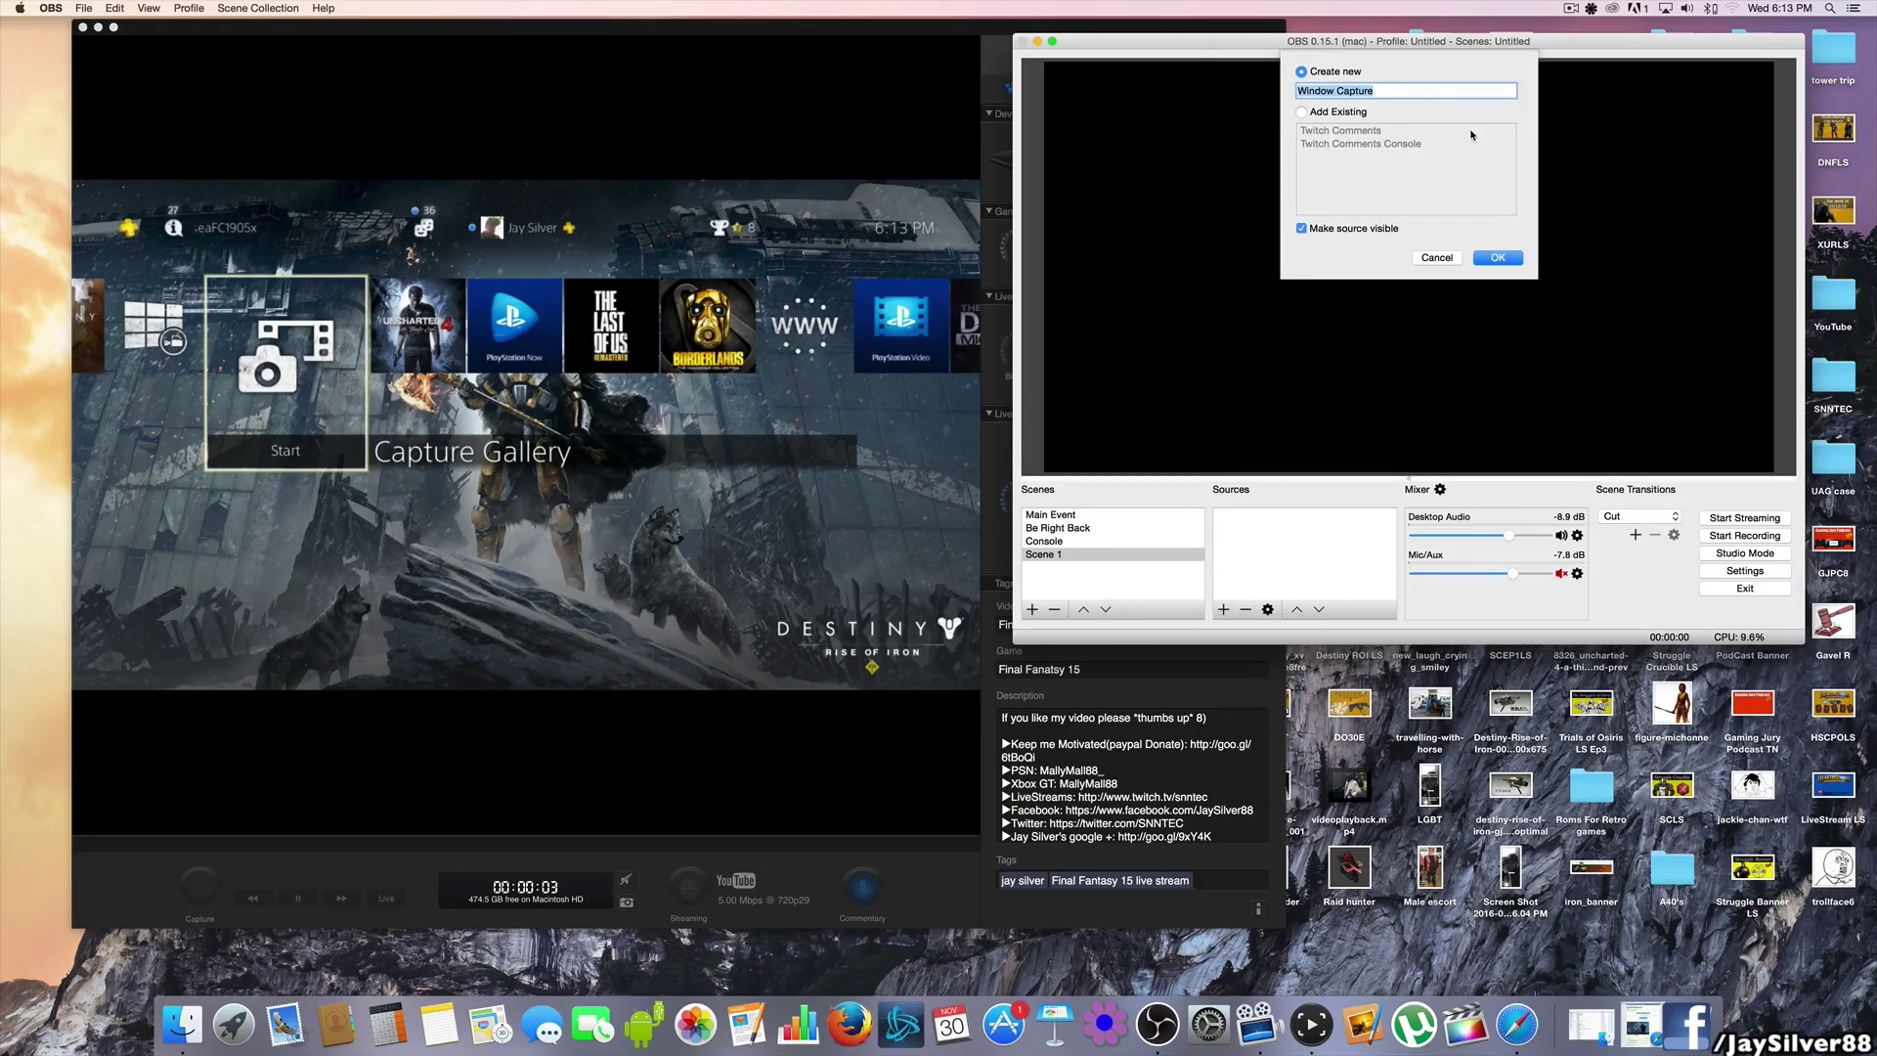
left_click(1501, 260)
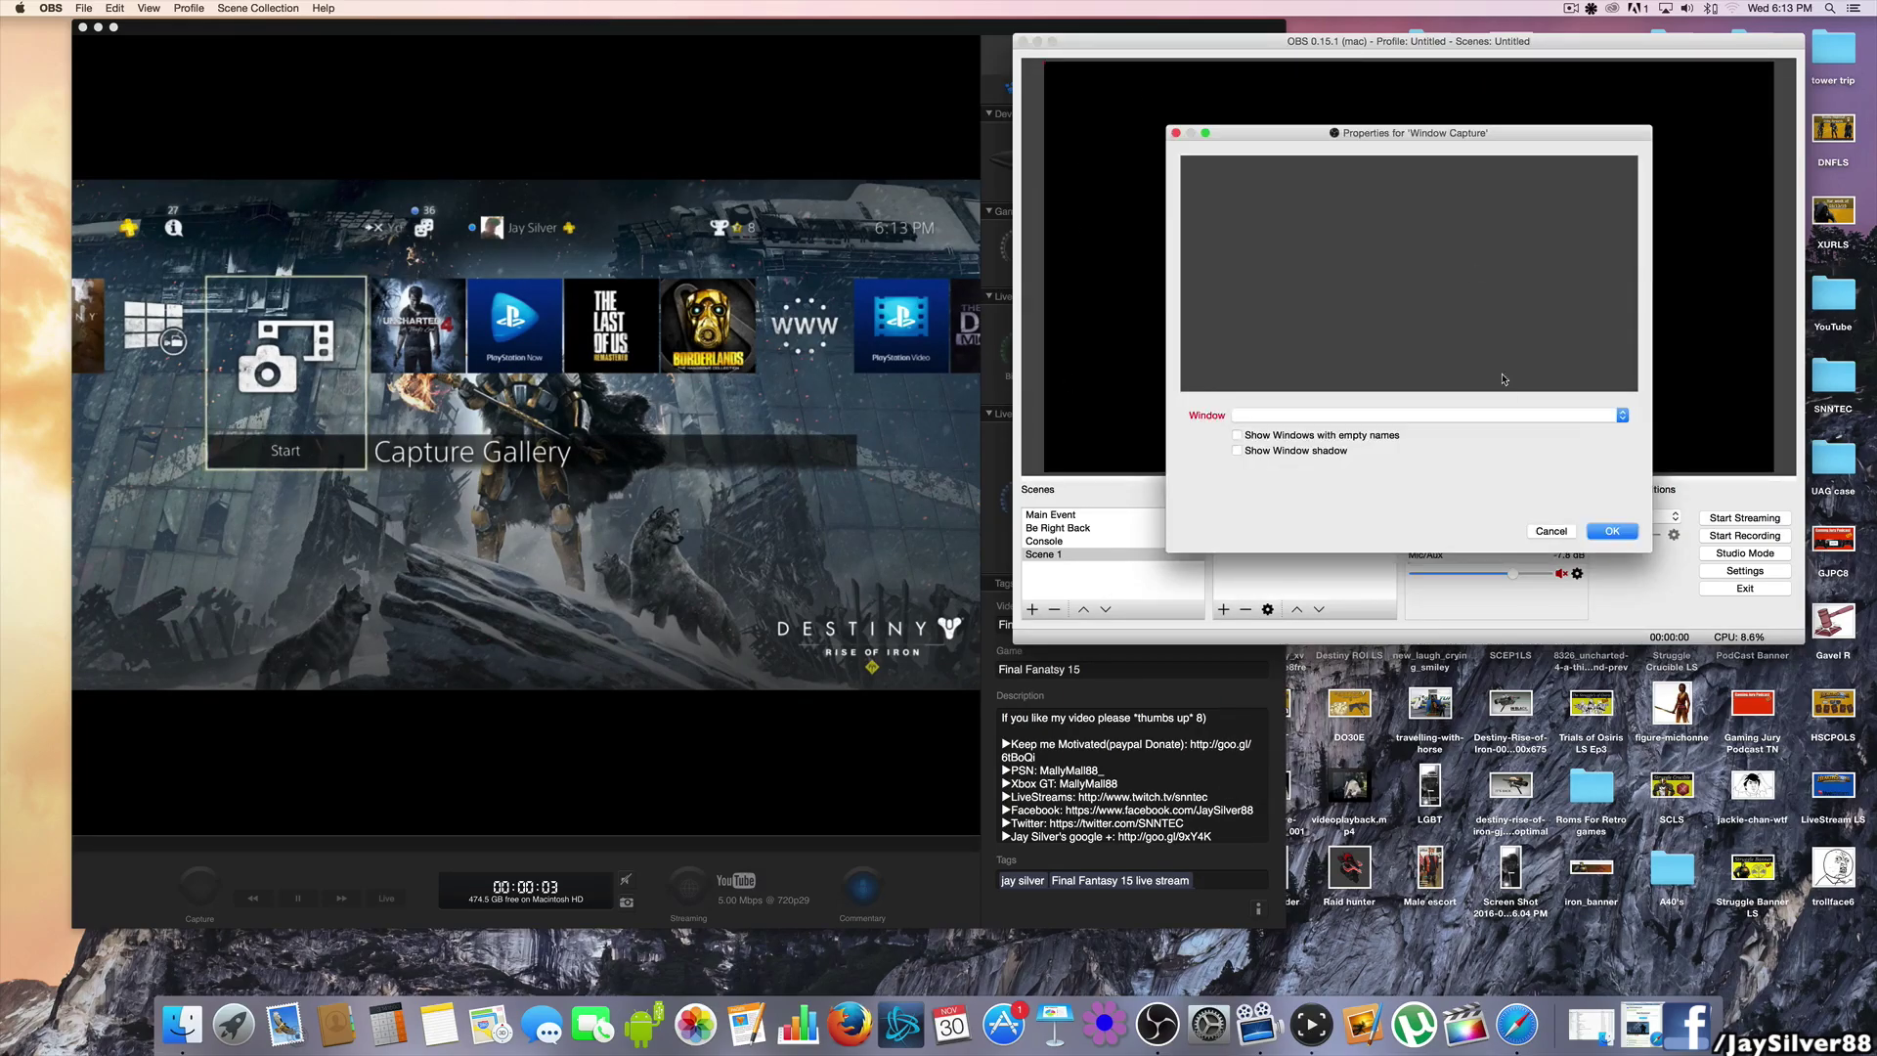
left_click(1375, 414)
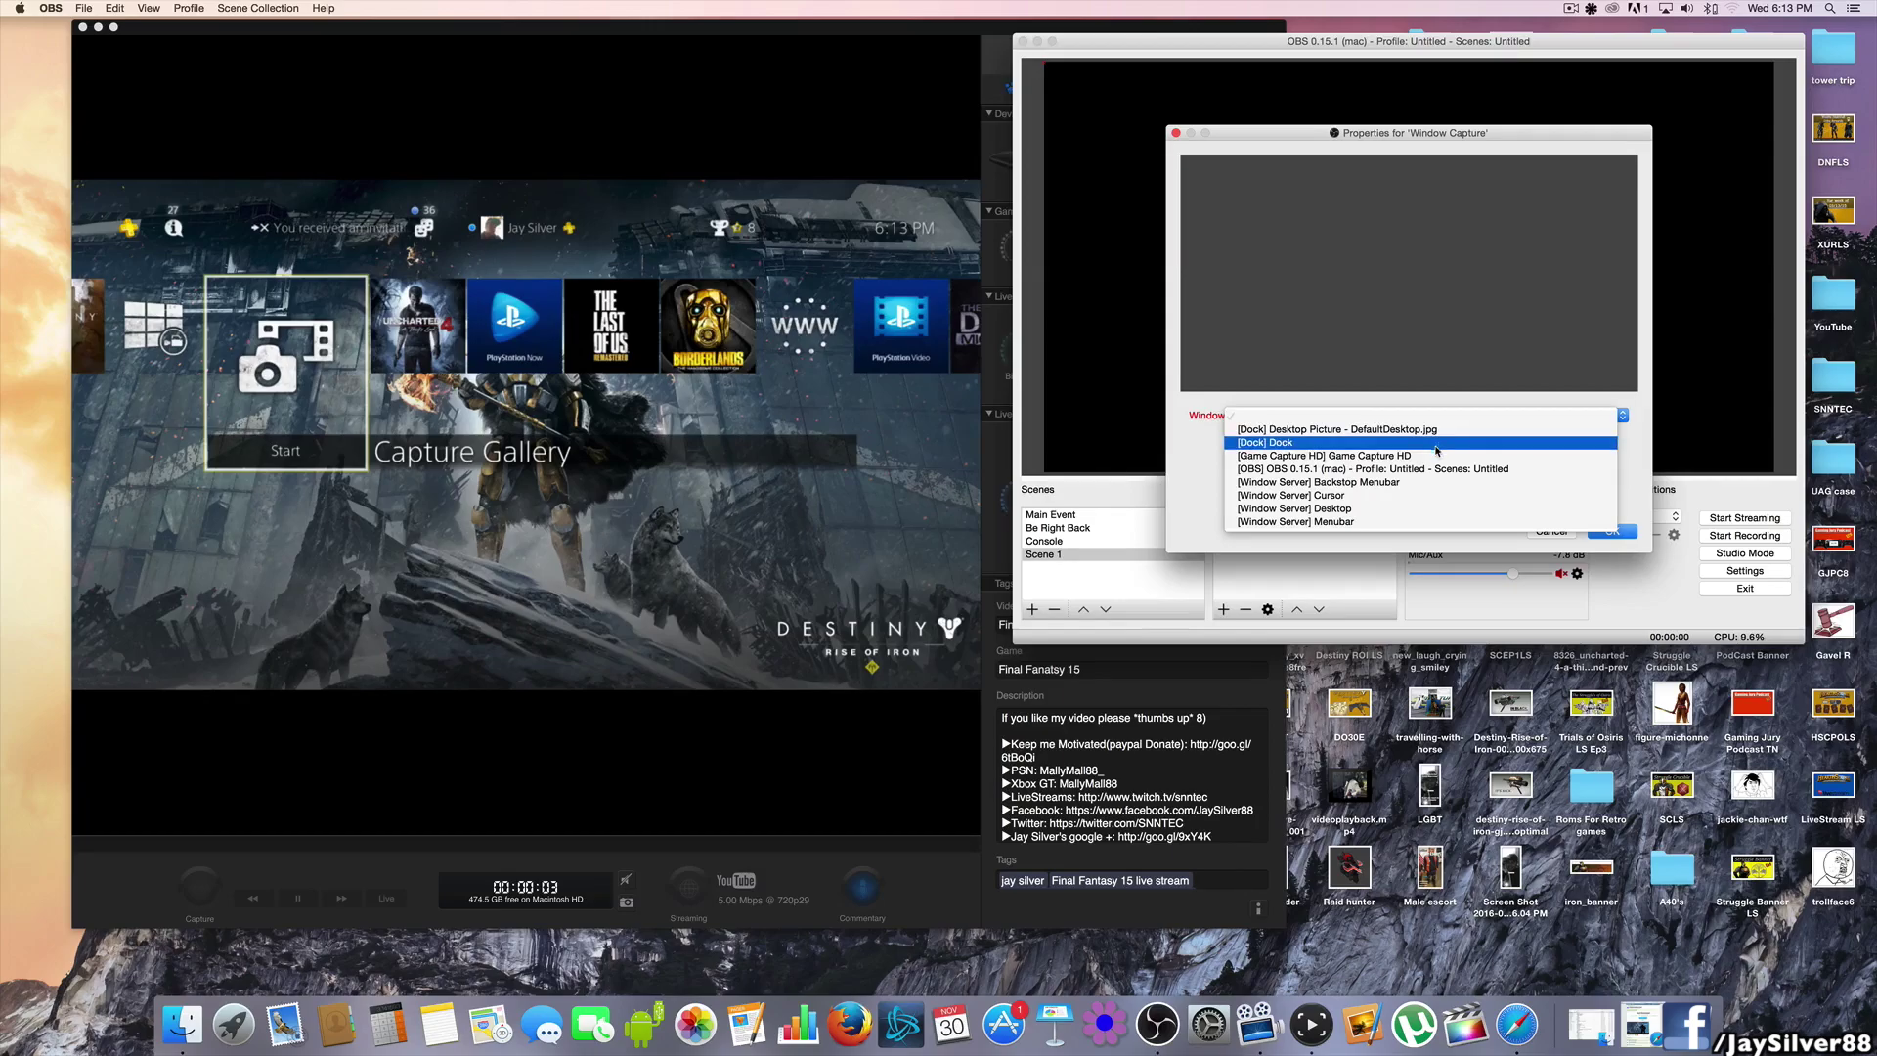
left_click(1374, 456)
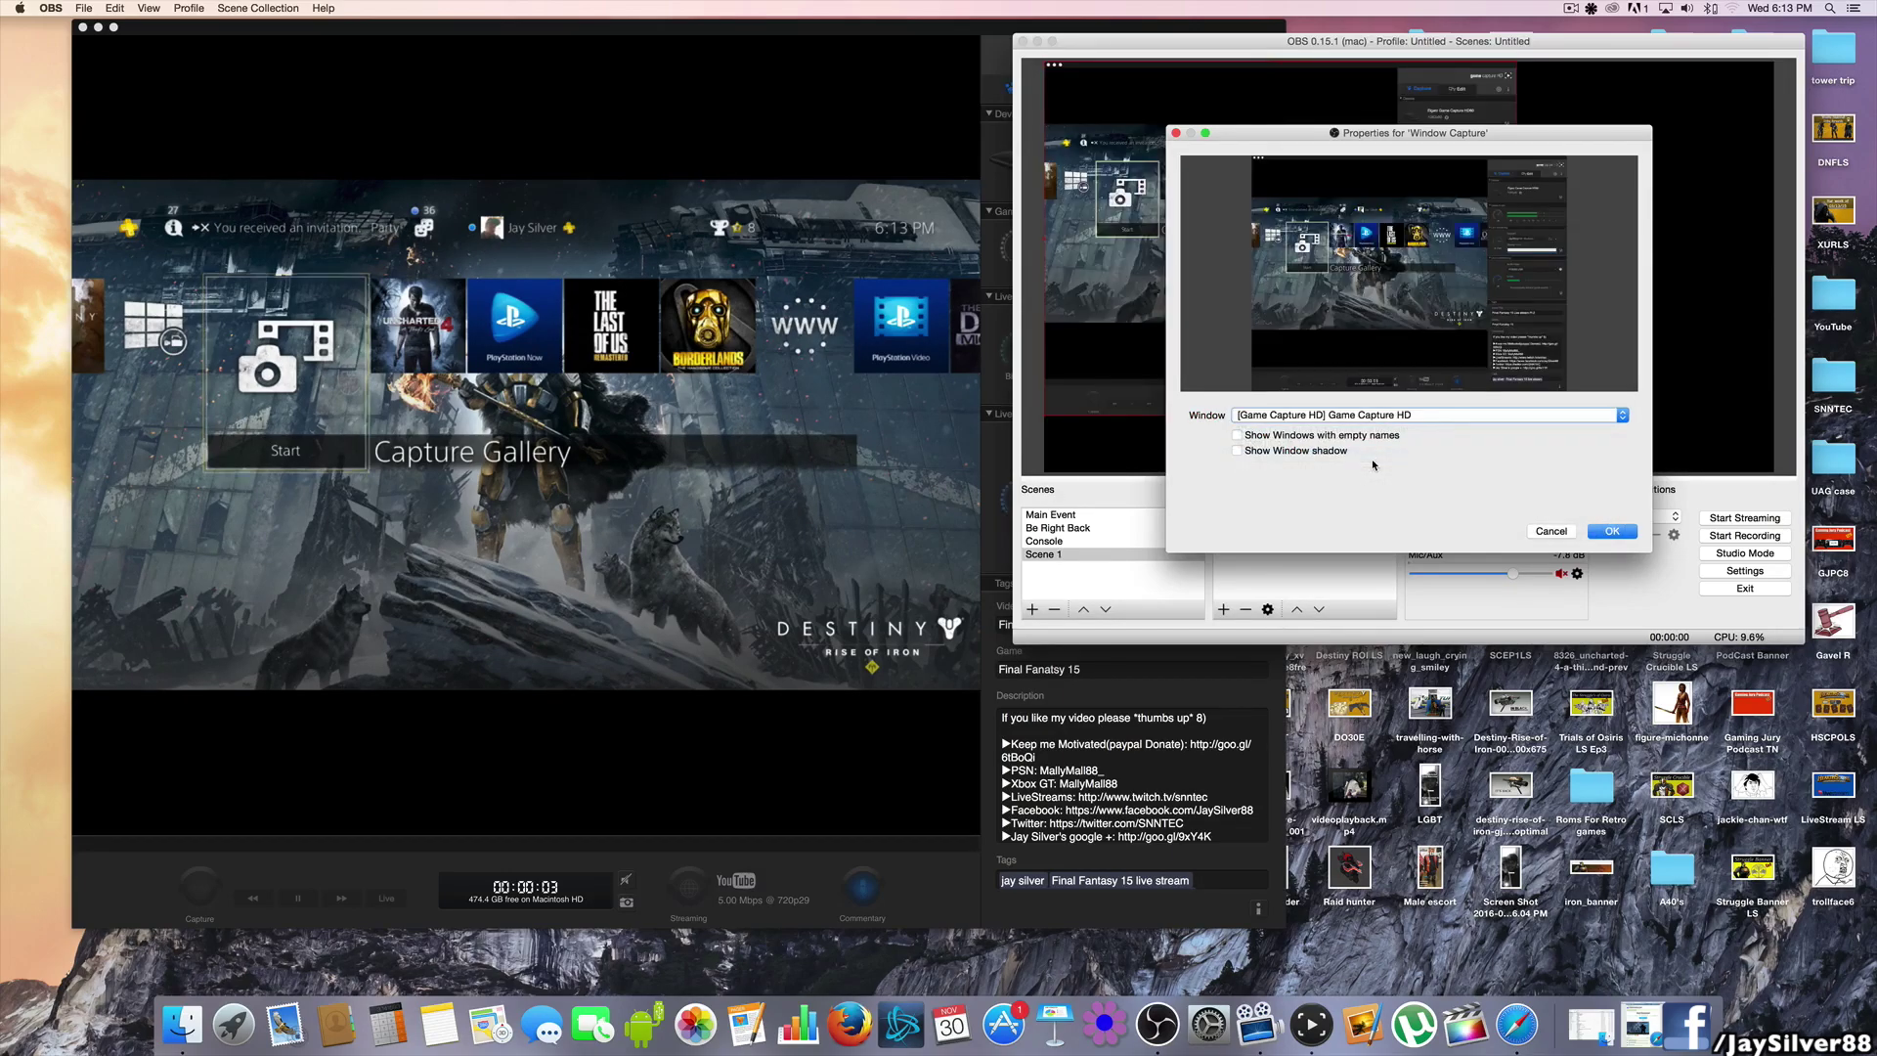
left_click(1606, 531)
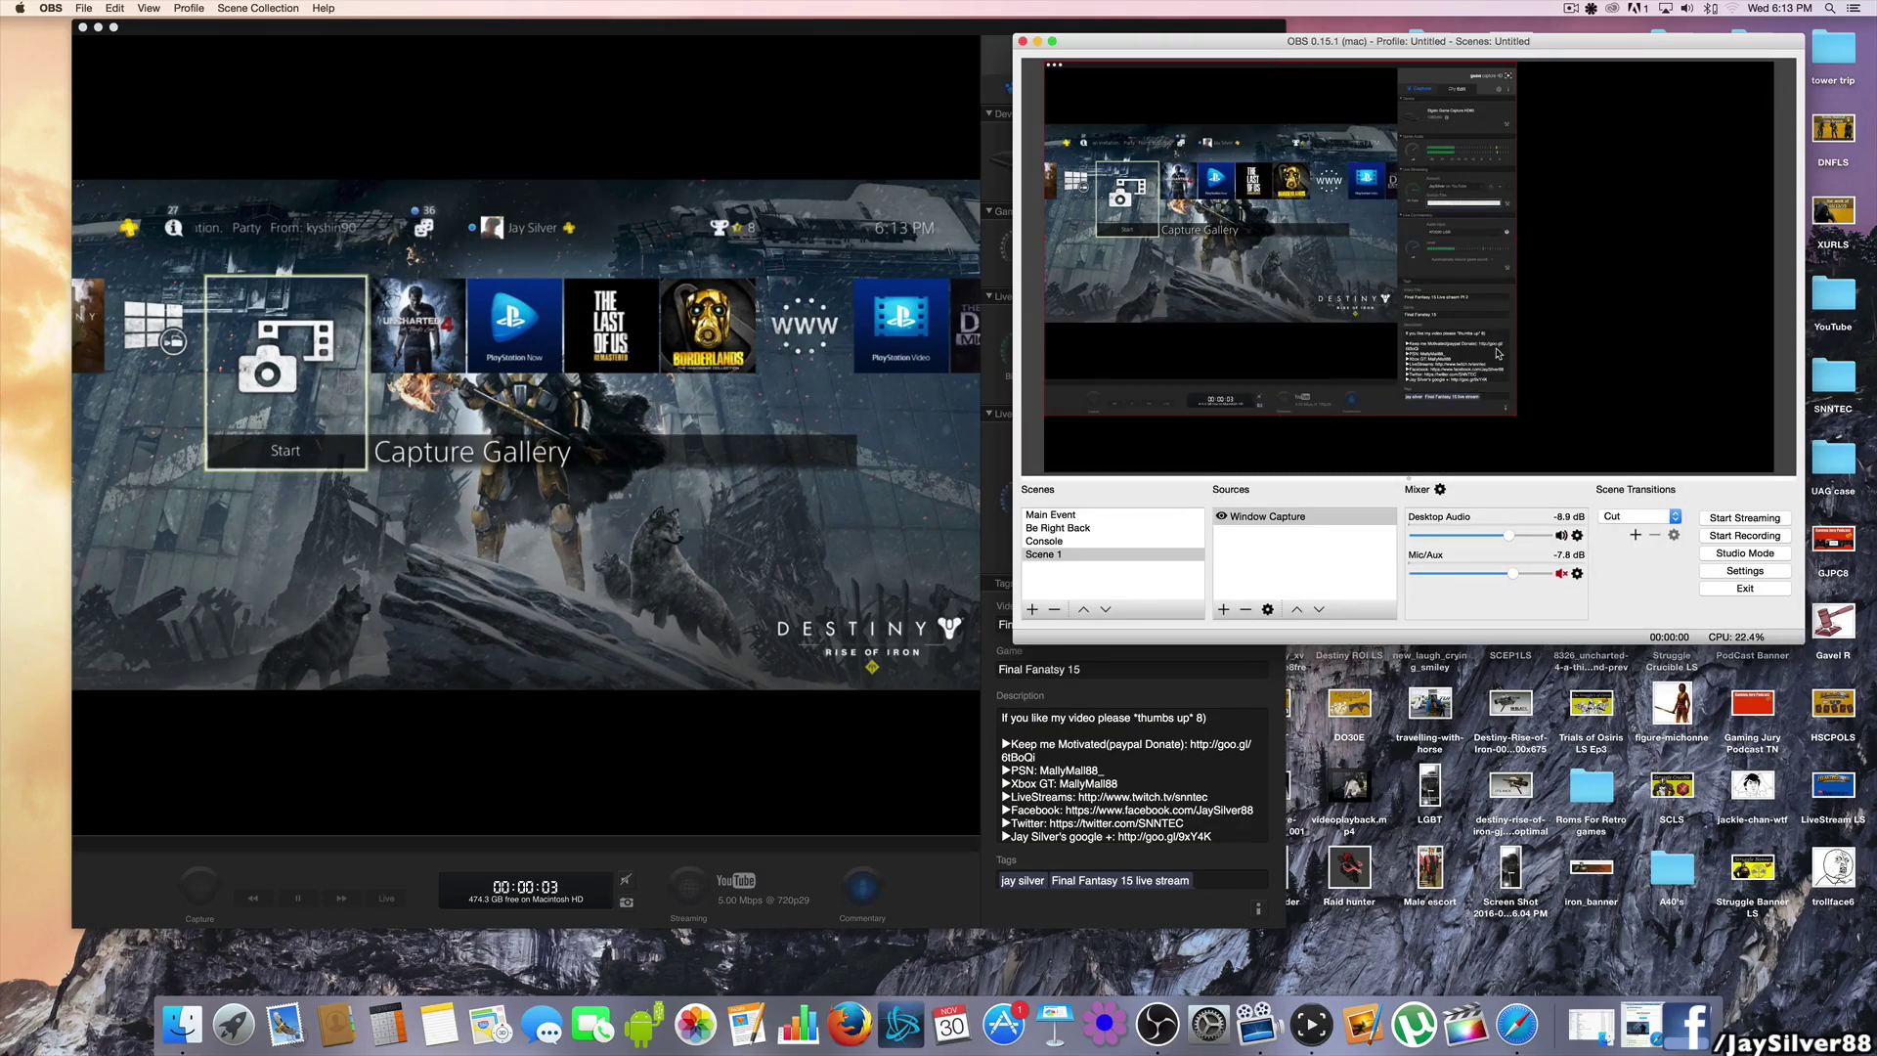
left_click_drag(1515, 418, 1796, 520)
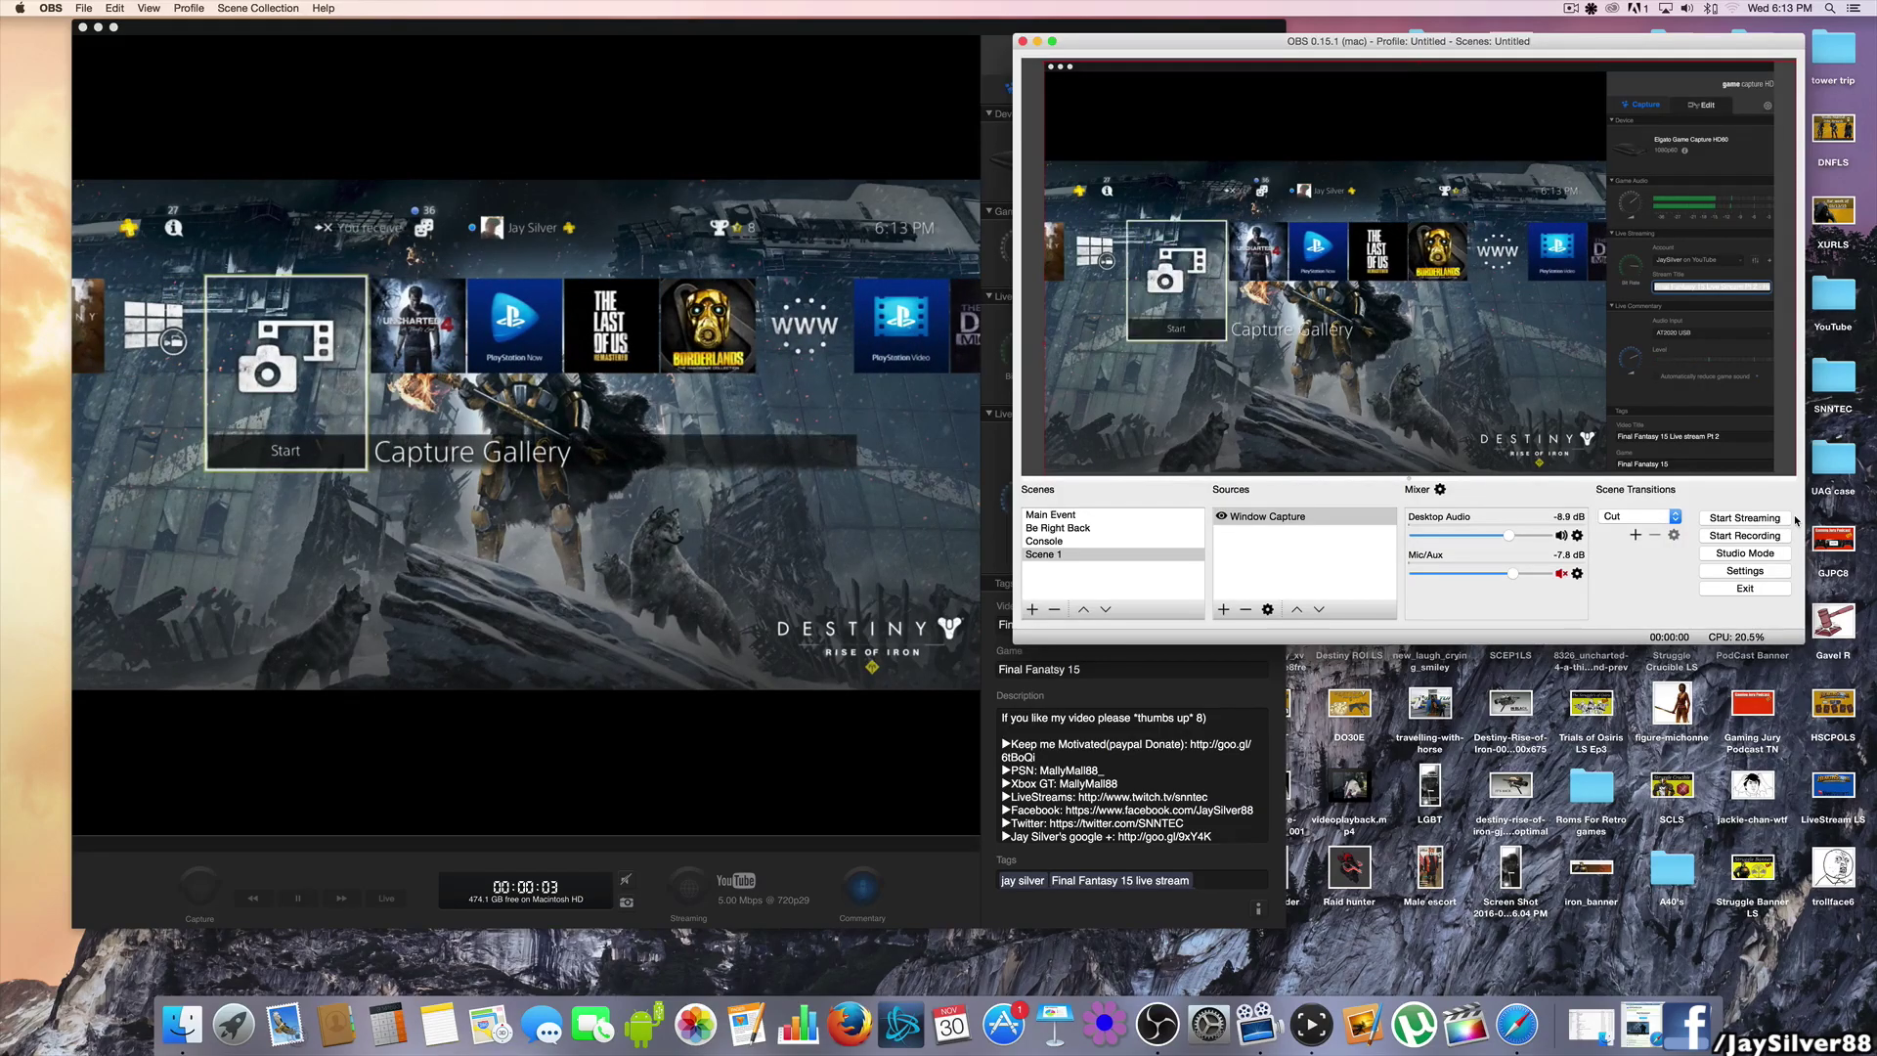
- Remove the Window Capture source from Scene 1, confirming the deletion
right_click(1338, 525)
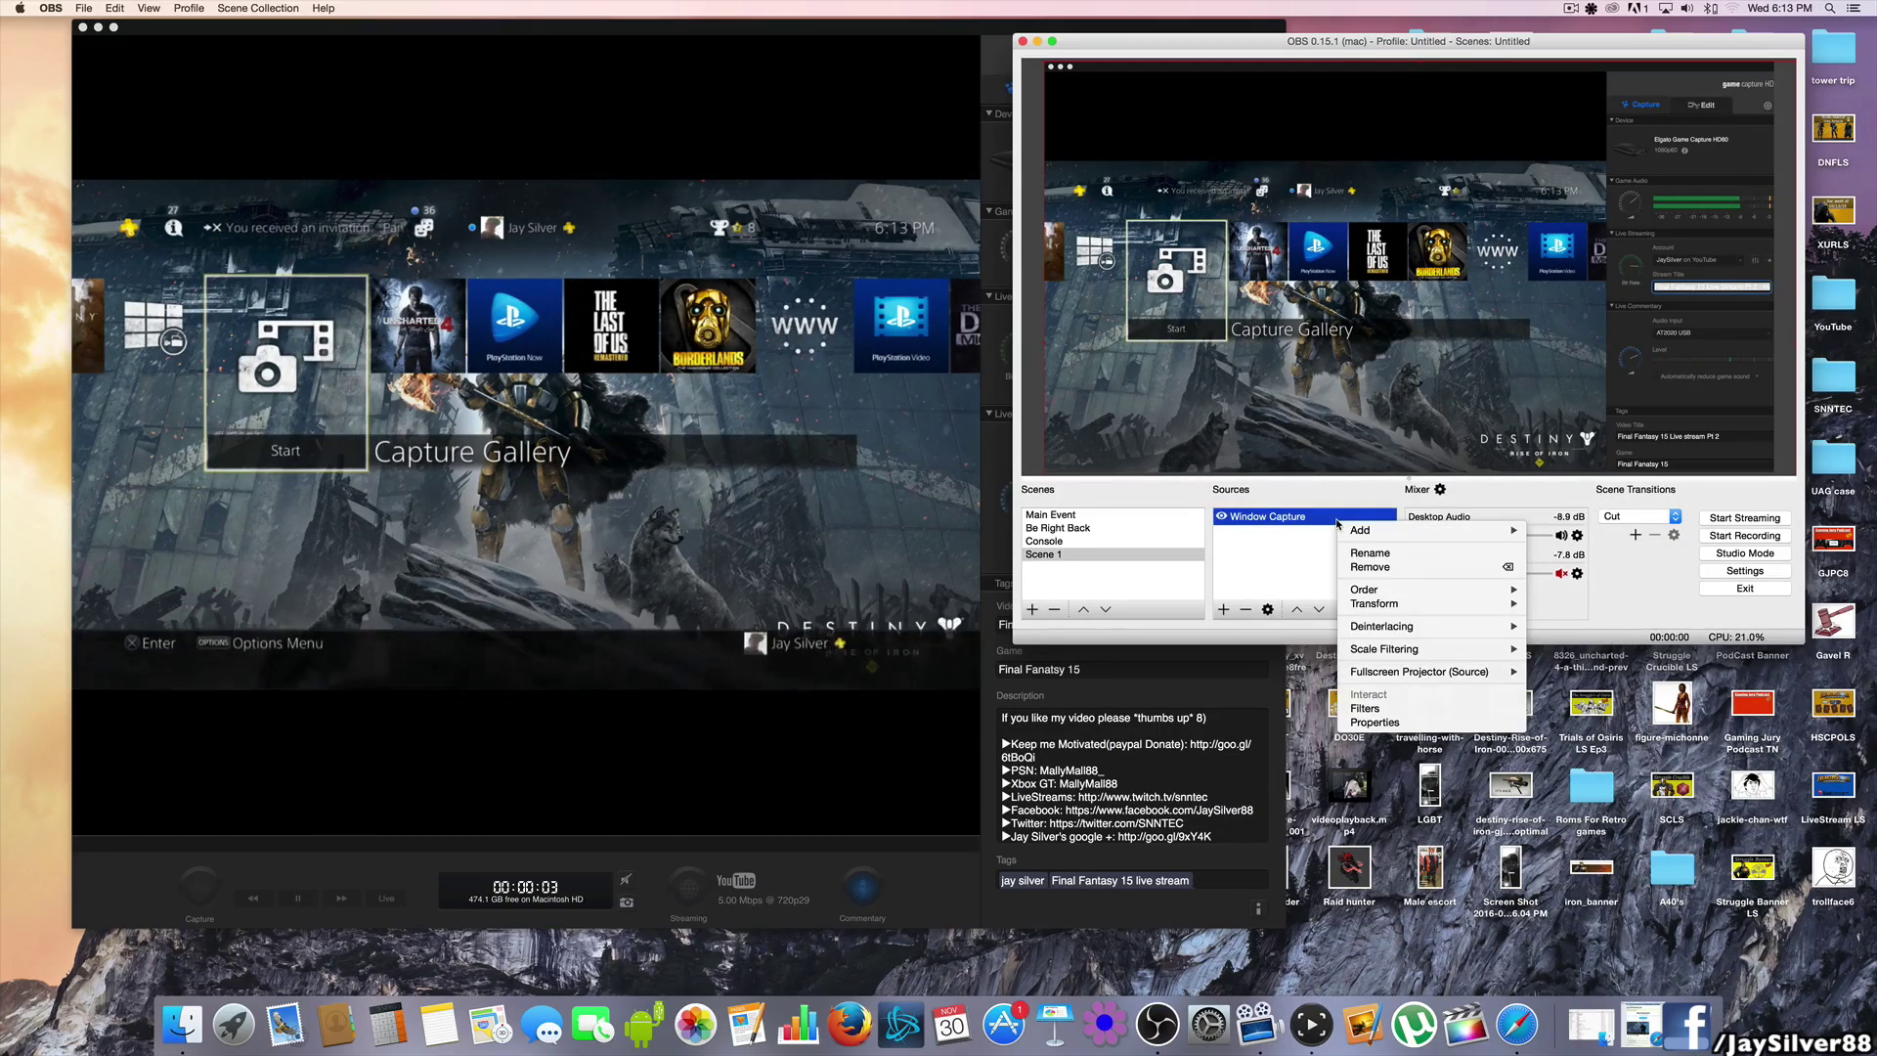
left_click(1374, 569)
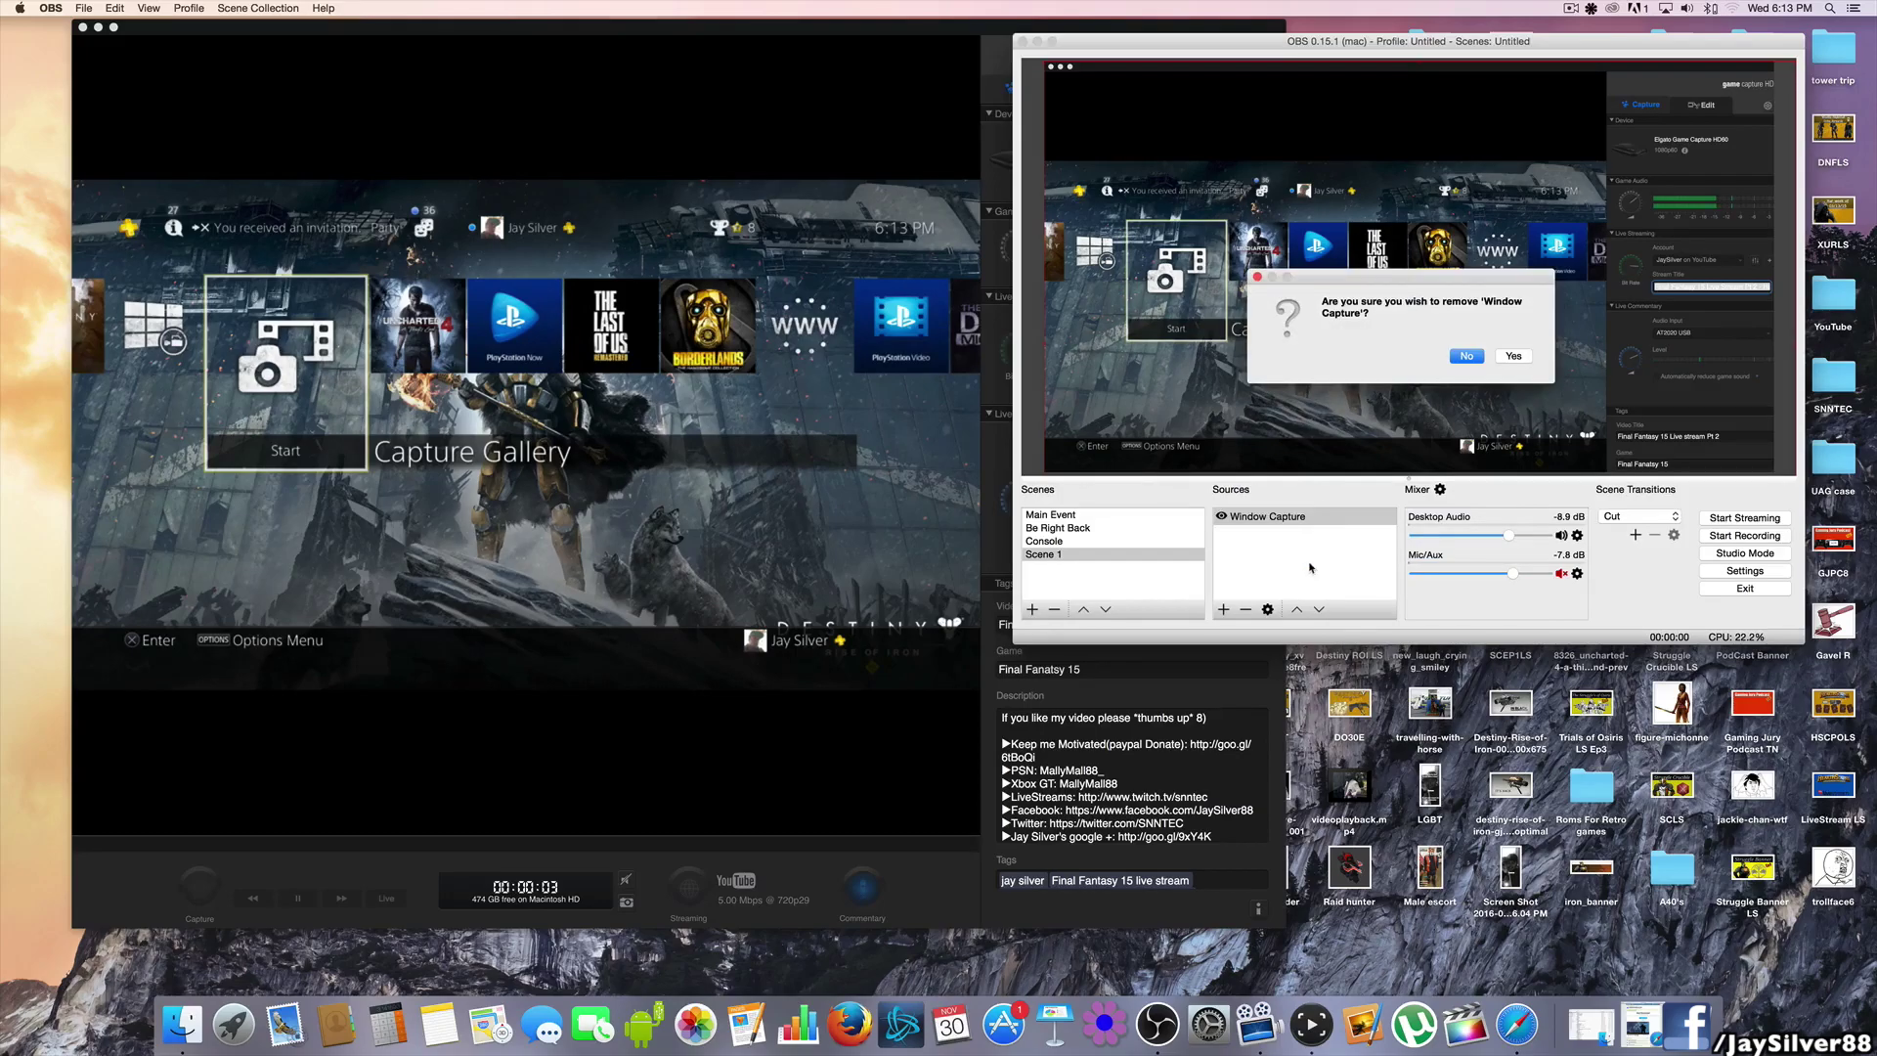
left_click(1530, 358)
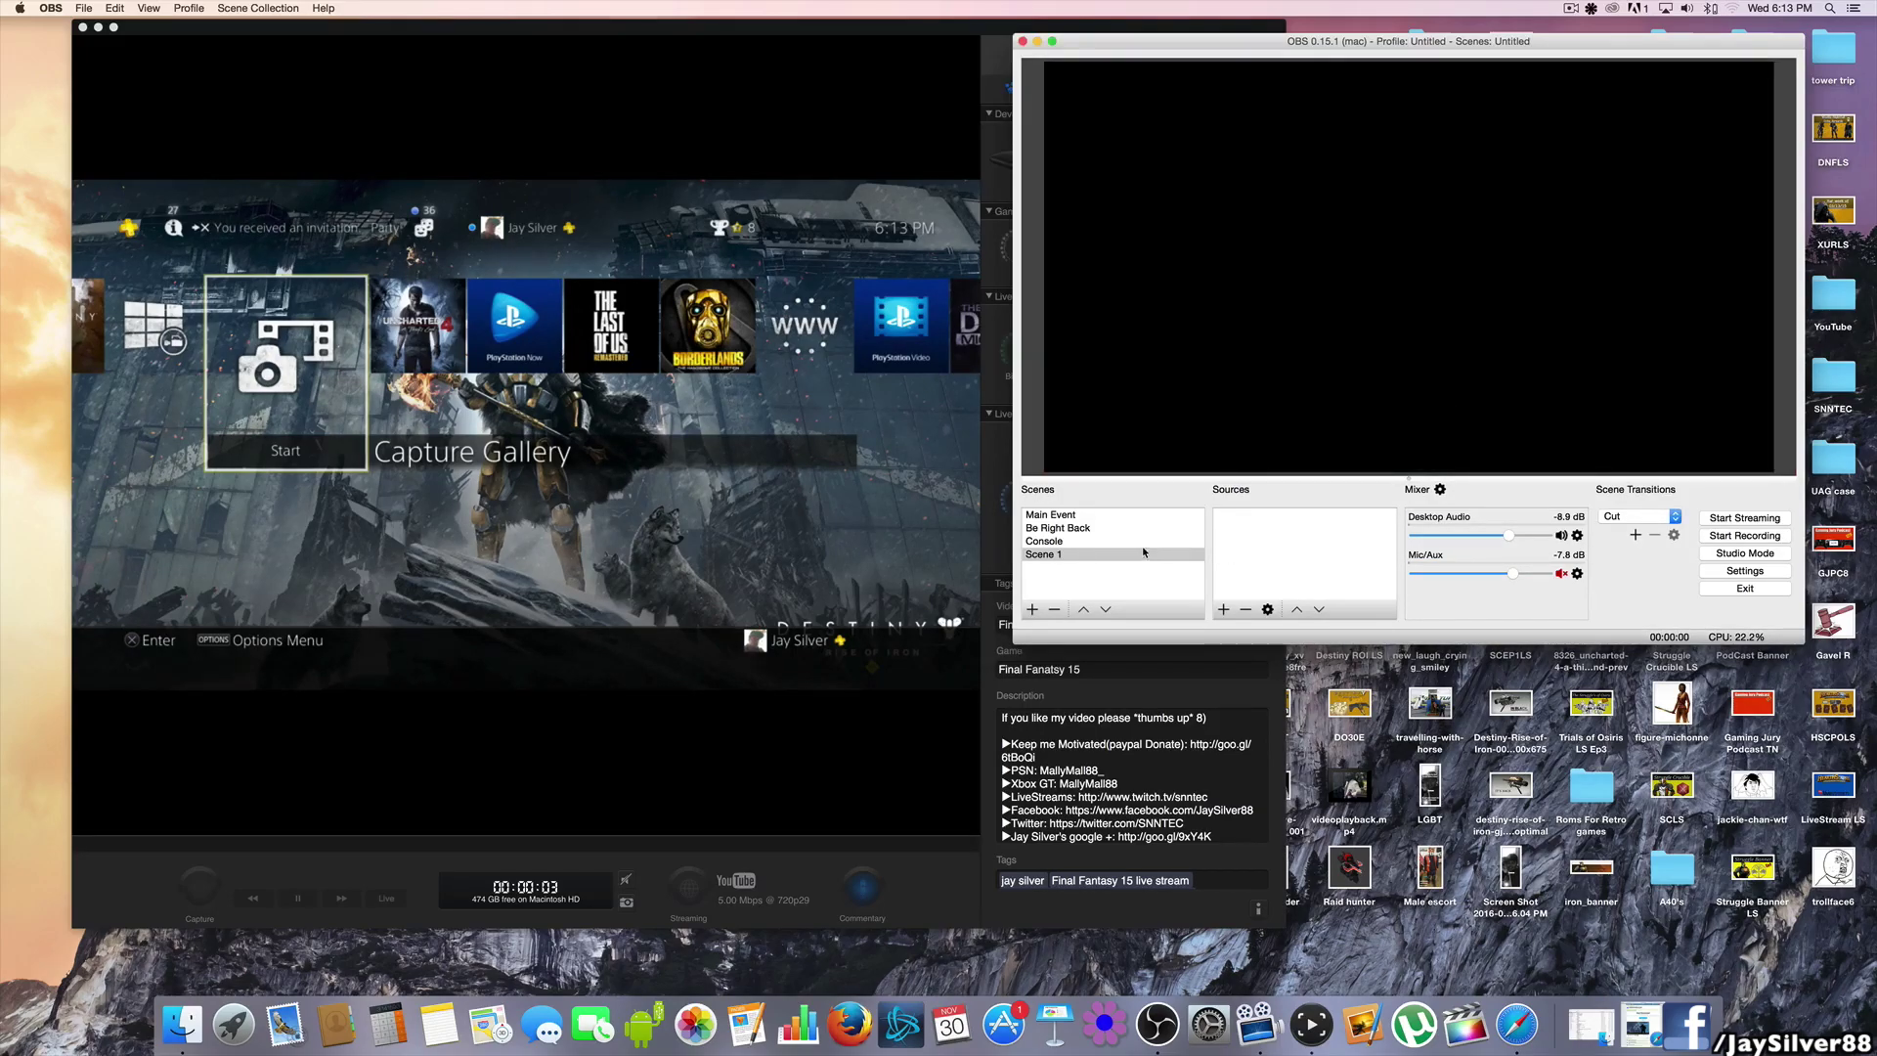
left_click(1222, 609)
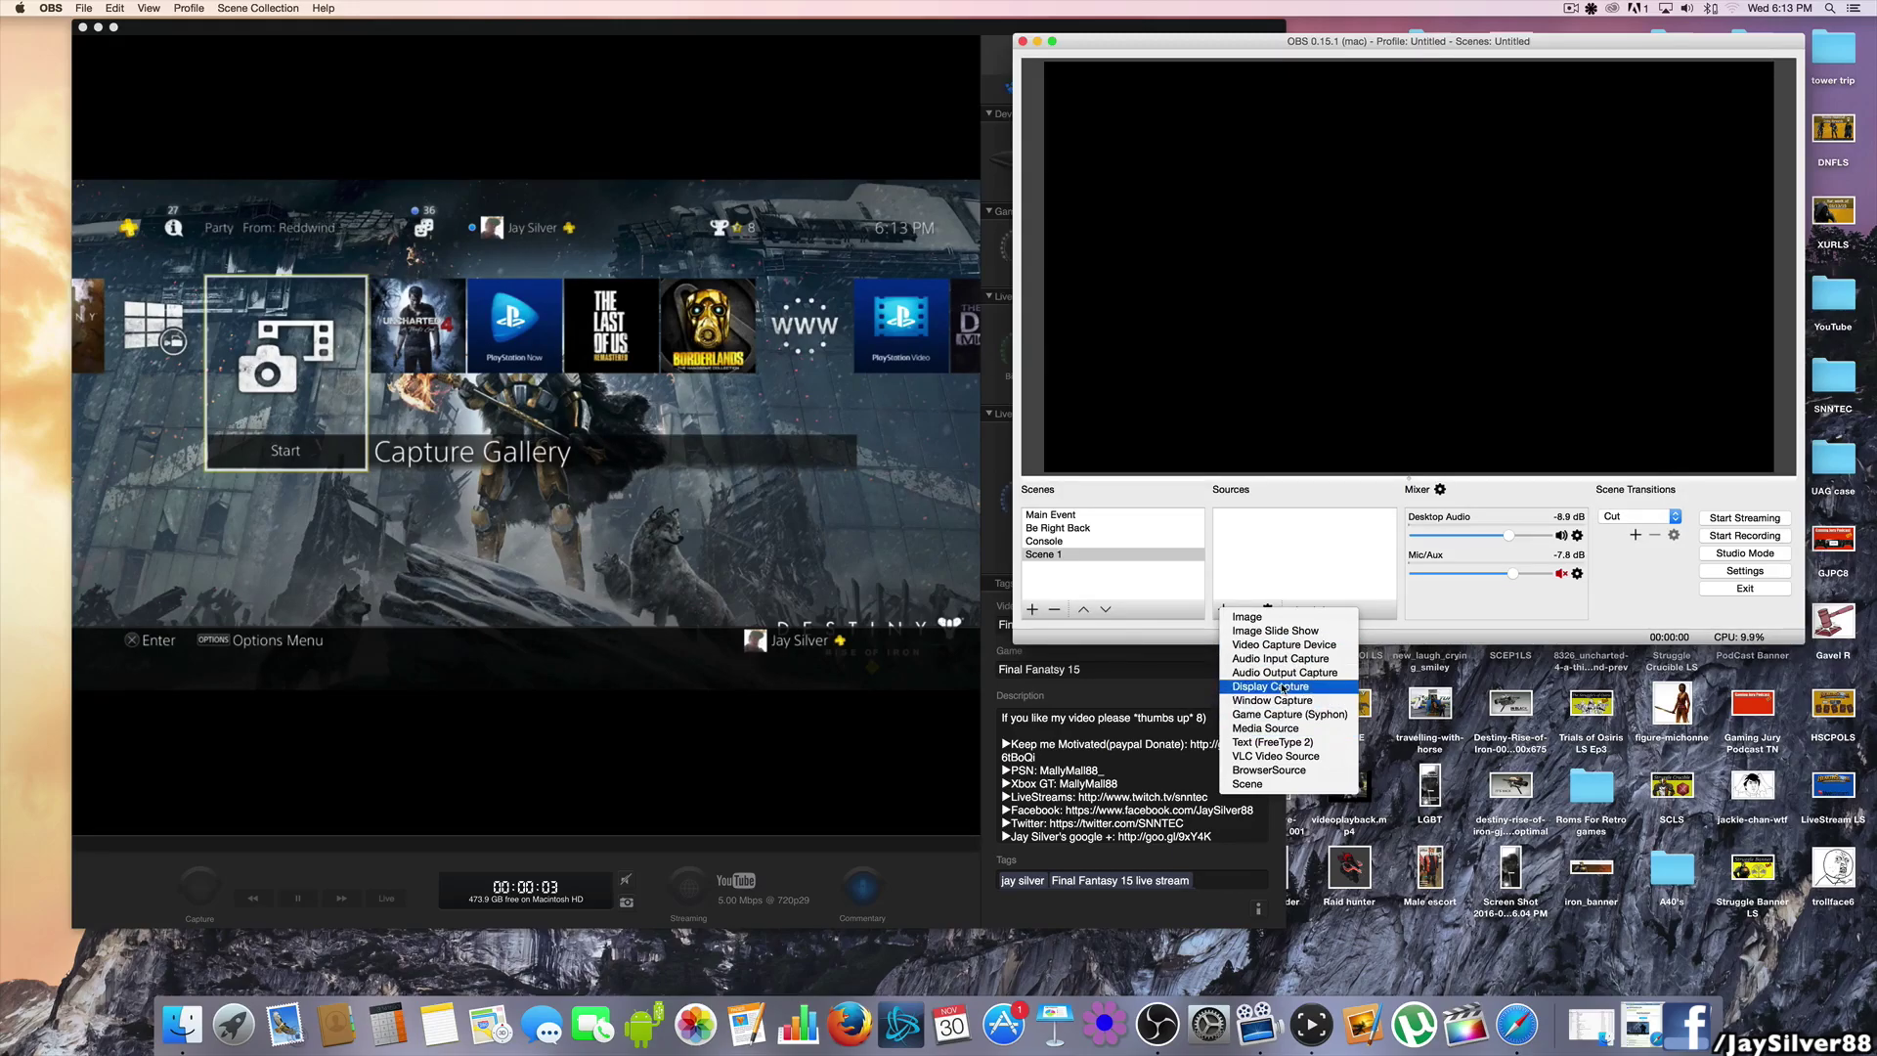
- Add a Display Capture 2 source capturing Display 0 with Crop set to None
left_click(1284, 688)
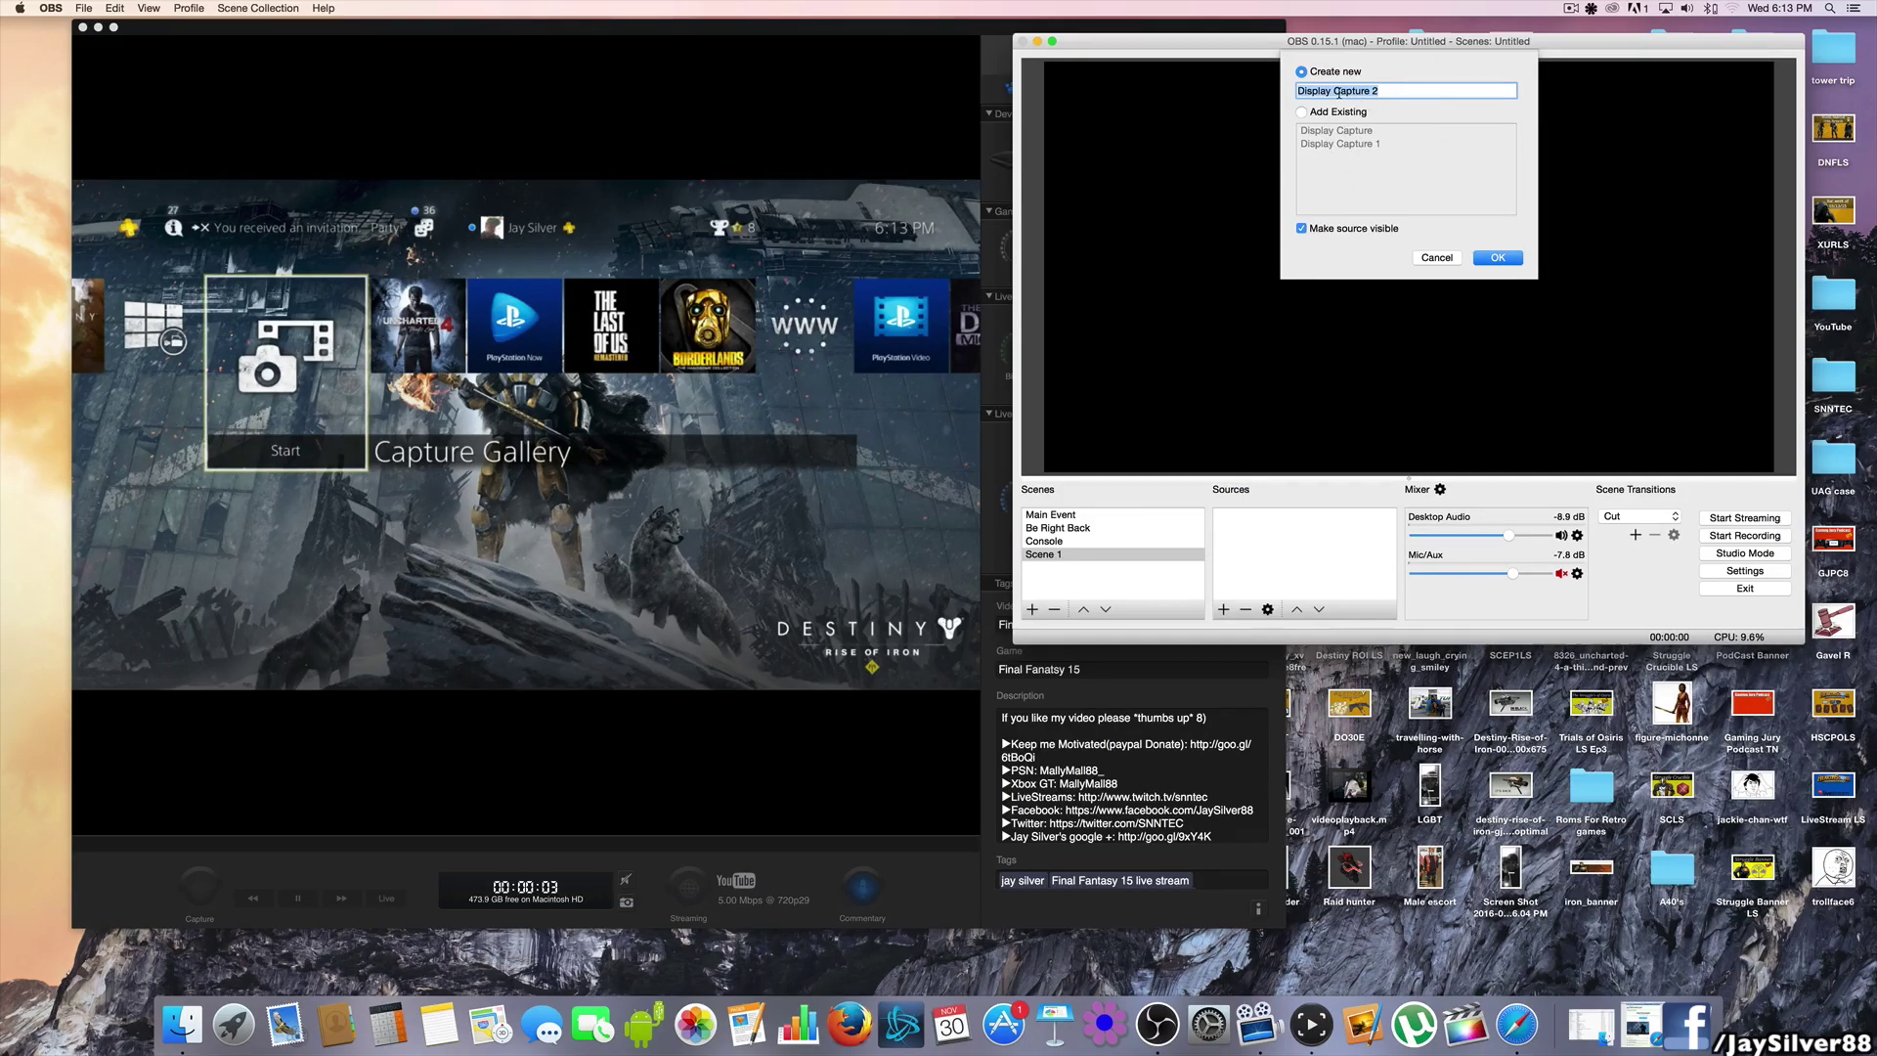
left_click(1497, 258)
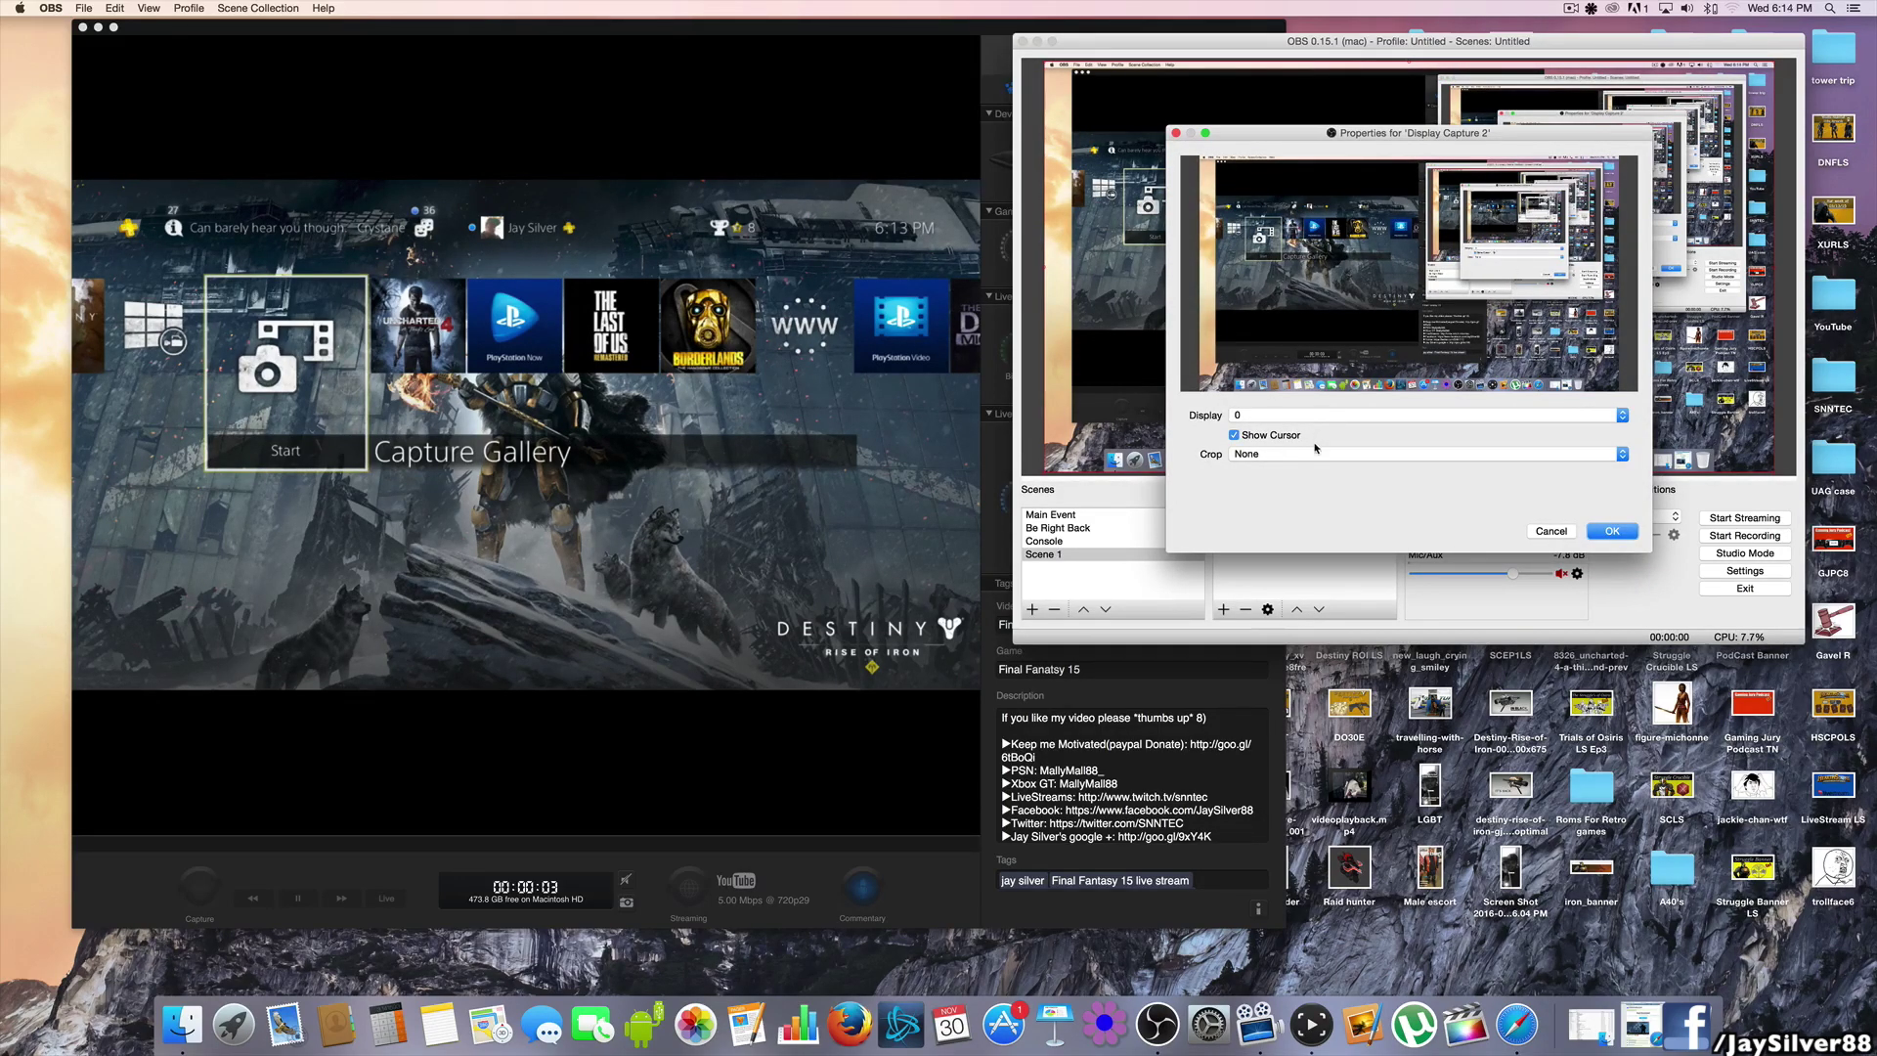
left_click(1222, 417)
left_click(1232, 416)
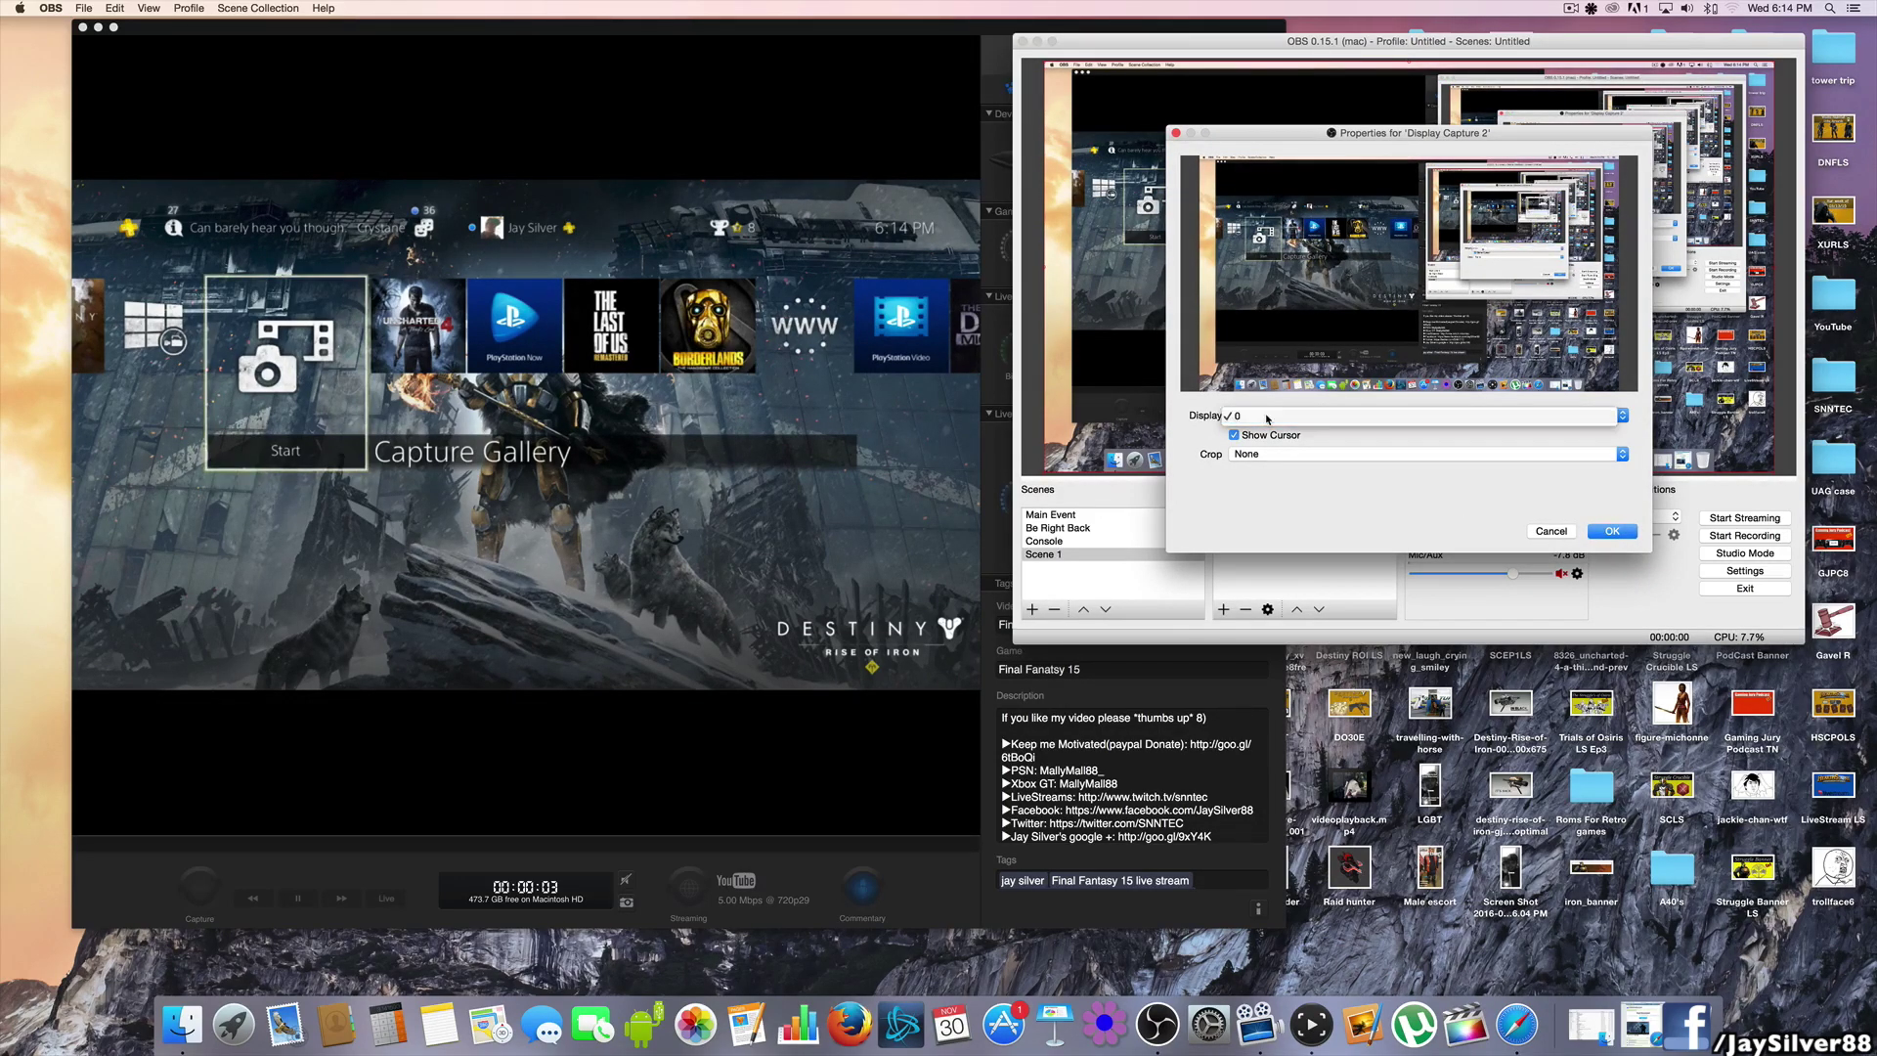
left_click(1271, 455)
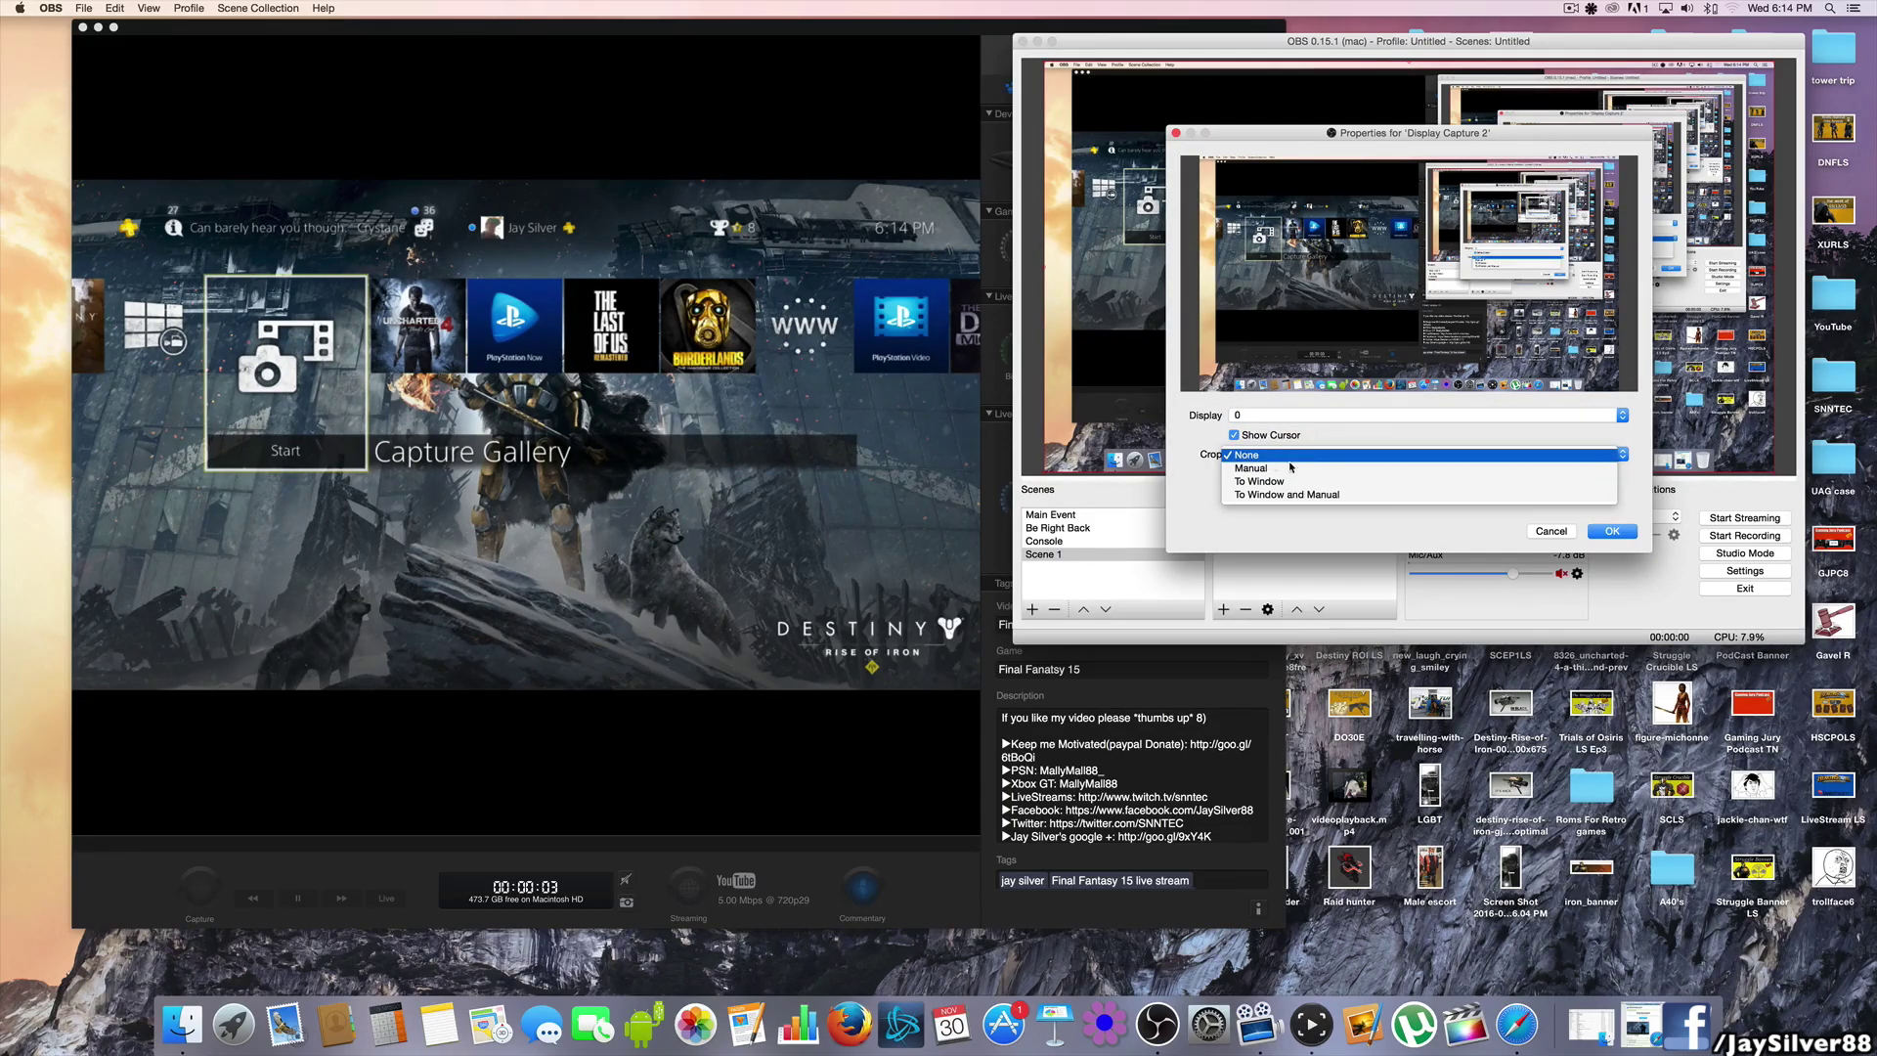
left_click(1343, 462)
left_click(1631, 534)
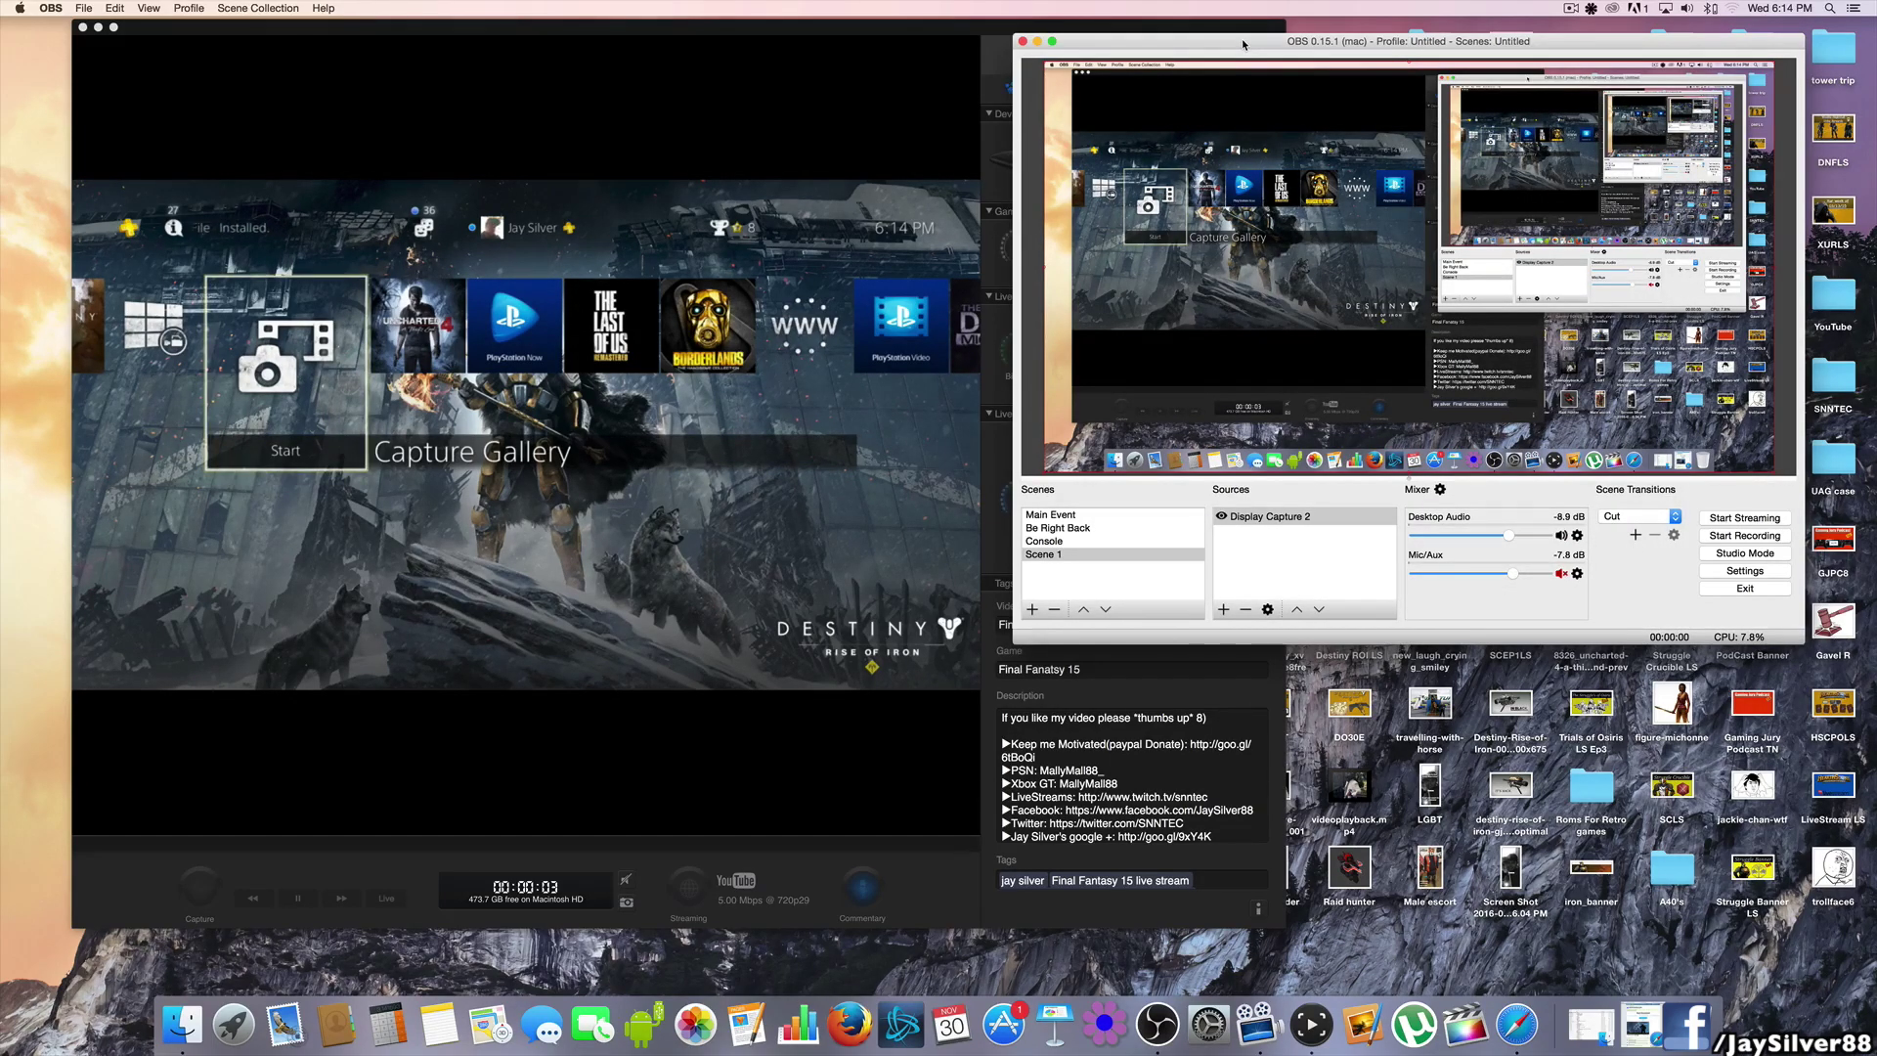
mouse_move(1244, 43)
left_mouse_down()
mouse_move(1181, 152)
mouse_move(1022, 134)
mouse_move(813, 25)
mouse_move(1061, 166)
mouse_move(928, 37)
mouse_move(747, 102)
mouse_move(356, 45)
mouse_move(501, 68)
mouse_move(1283, 48)
mouse_move(1255, 67)
left_mouse_up()
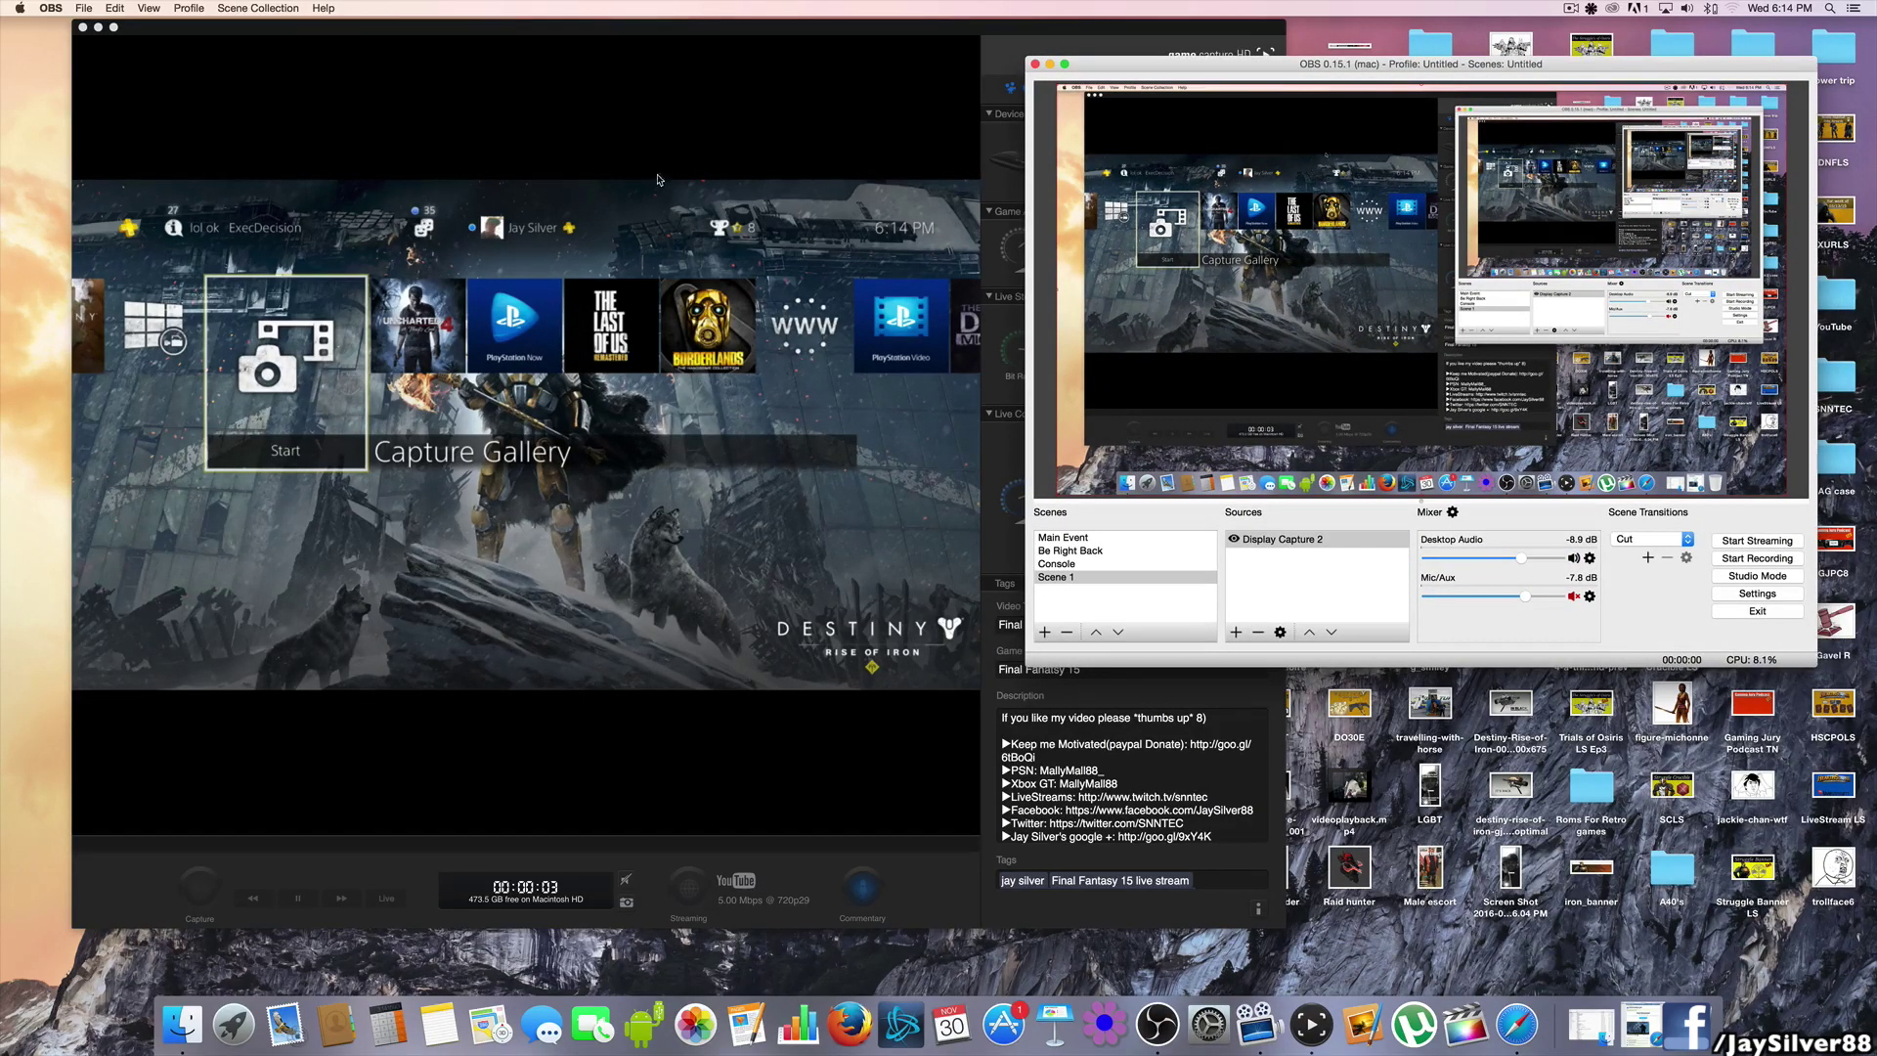